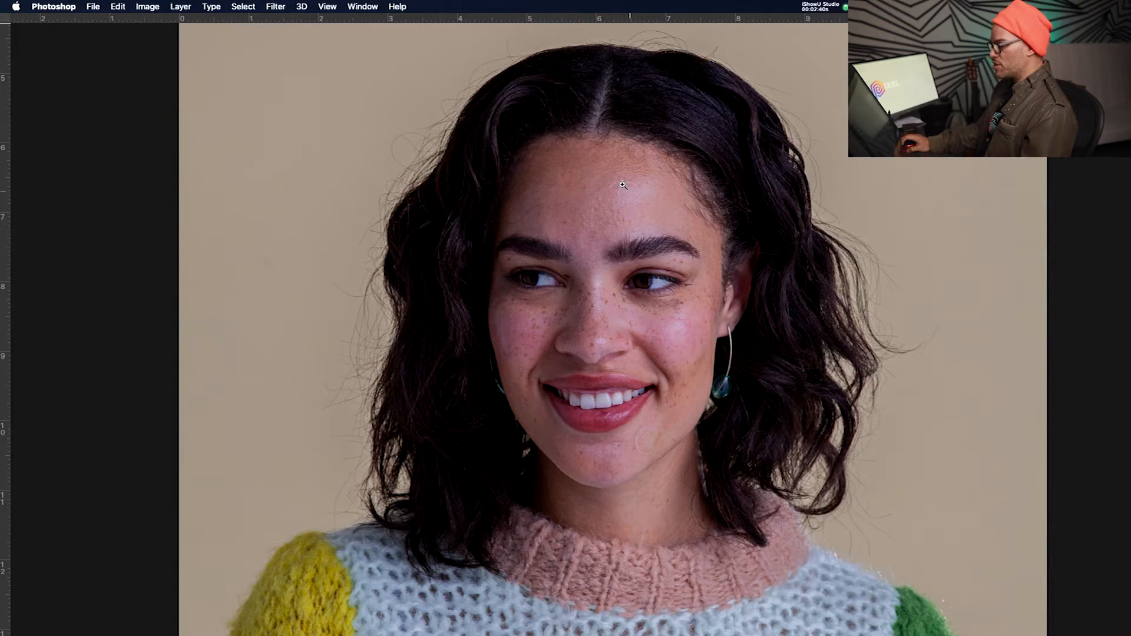
- Examine the portrait's skin up close, from the cheeks and nose to the chin and back up to the forehead
left_click_drag(612, 197, 651, 190)
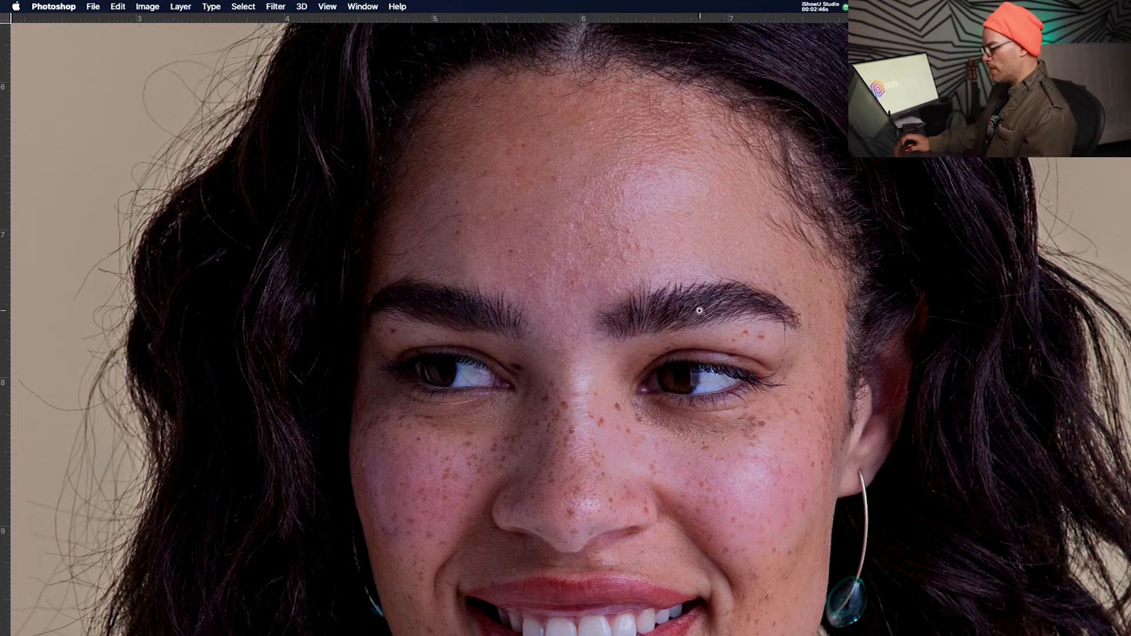
left_click_drag(810, 413, 752, 413)
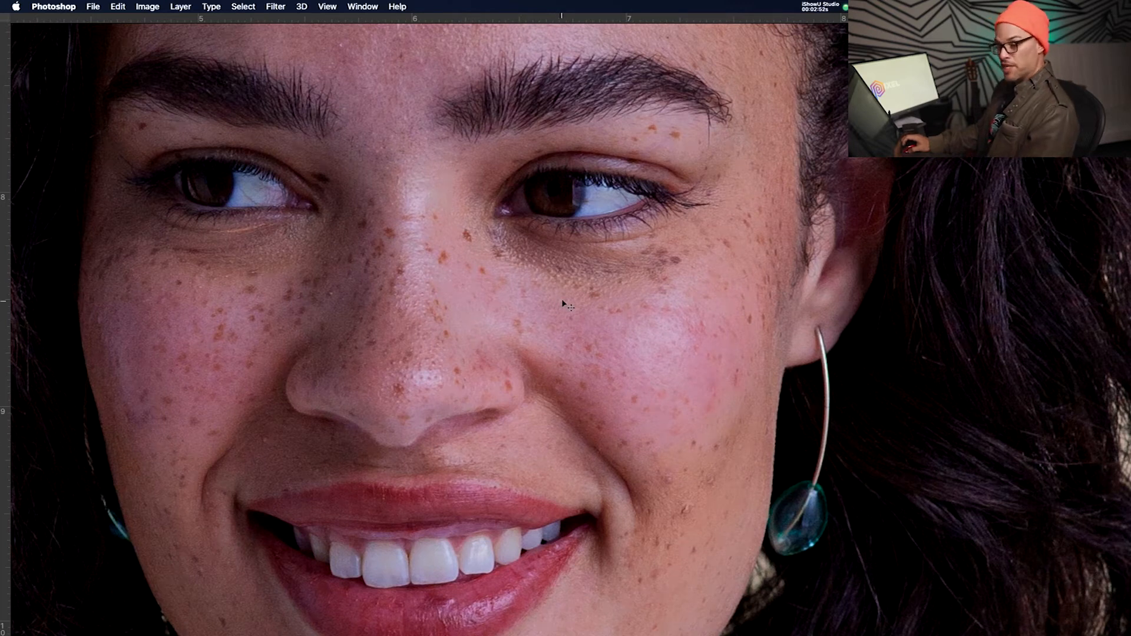
left_click_drag(346, 388, 532, 383)
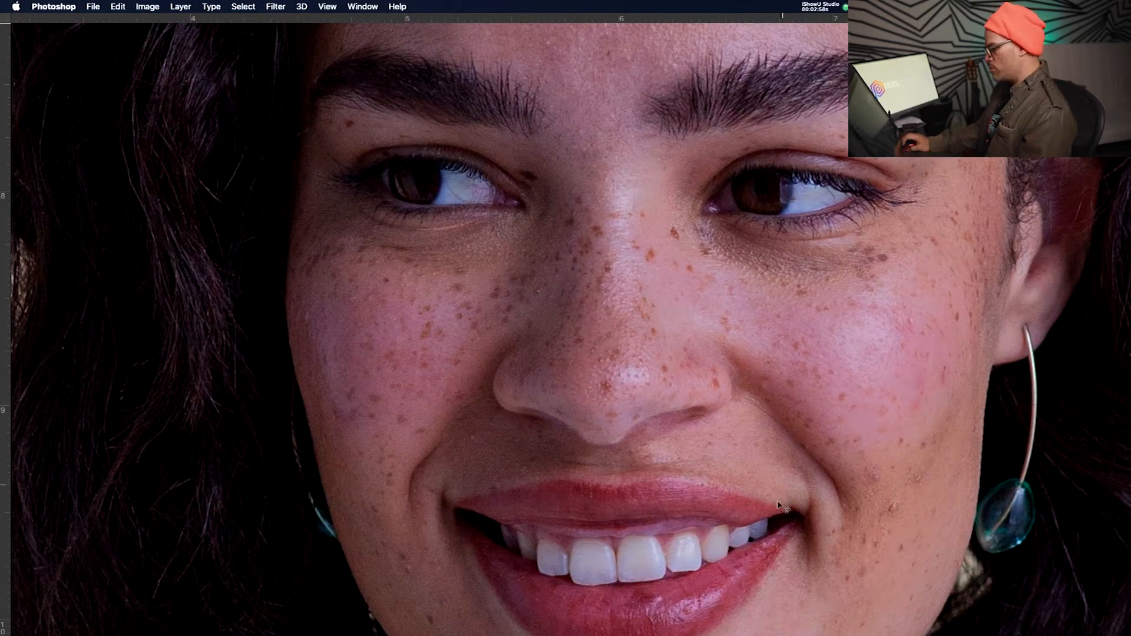
left_click_drag(797, 496, 658, 431)
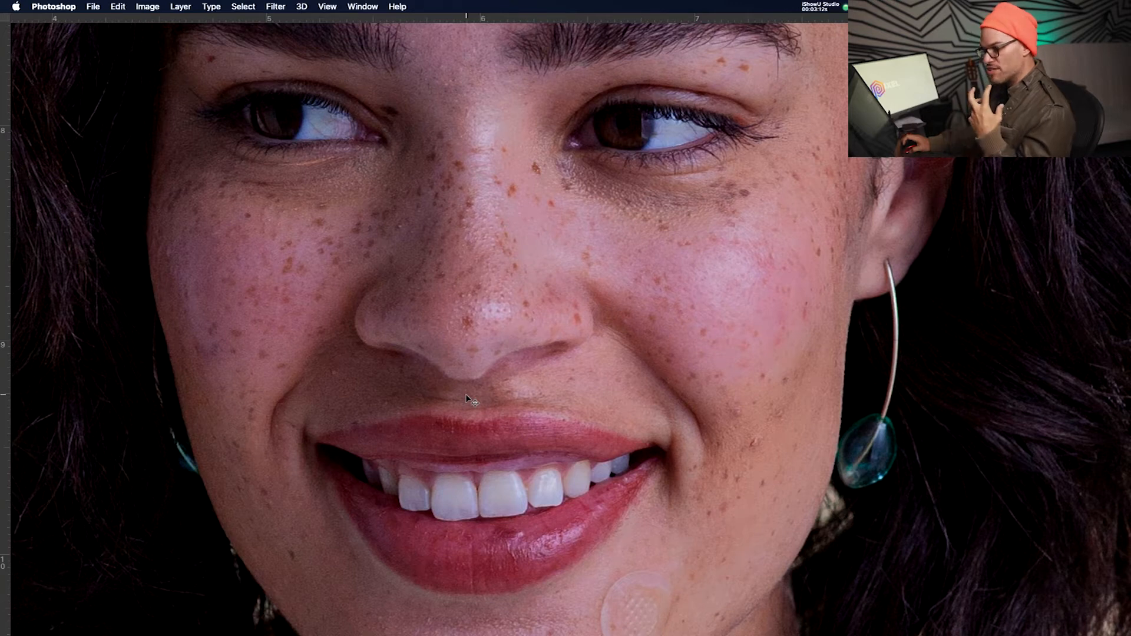
left_click_drag(781, 483, 689, 370)
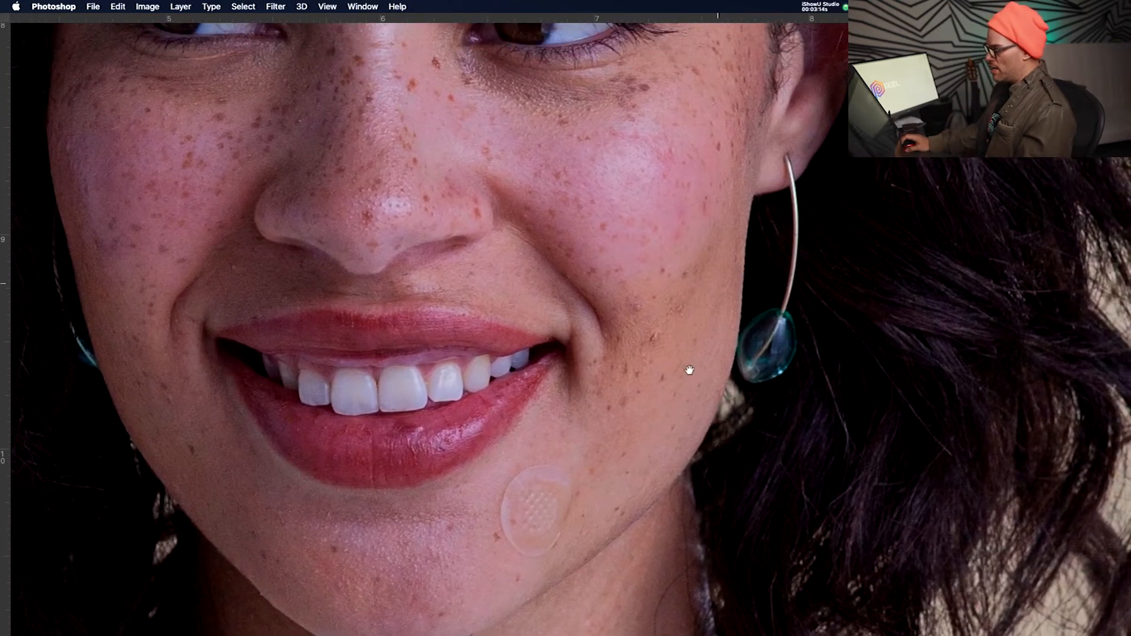
left_click_drag(657, 442, 653, 381)
left_click_drag(510, 499, 578, 371)
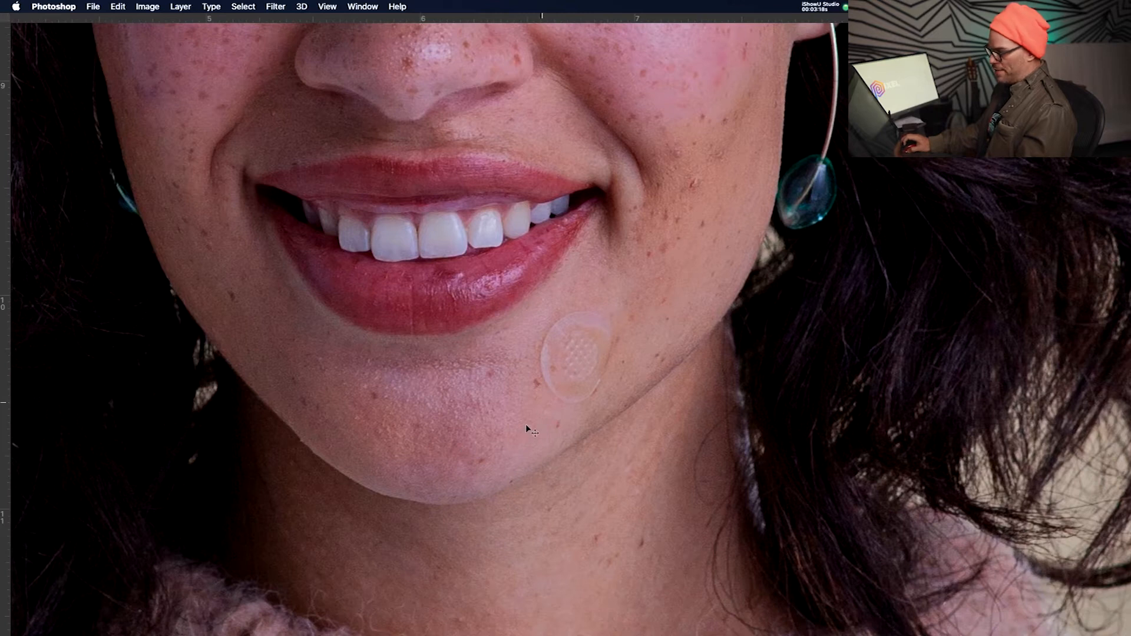
left_click_drag(345, 192, 471, 479)
left_click_drag(434, 280, 458, 454)
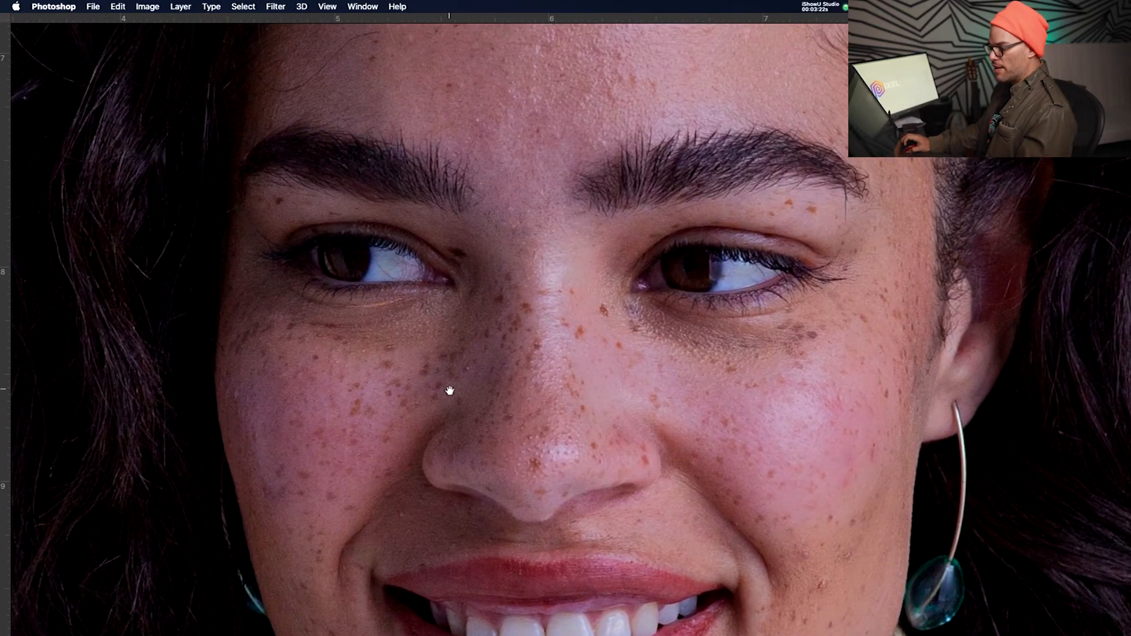
left_click_drag(568, 432, 558, 342)
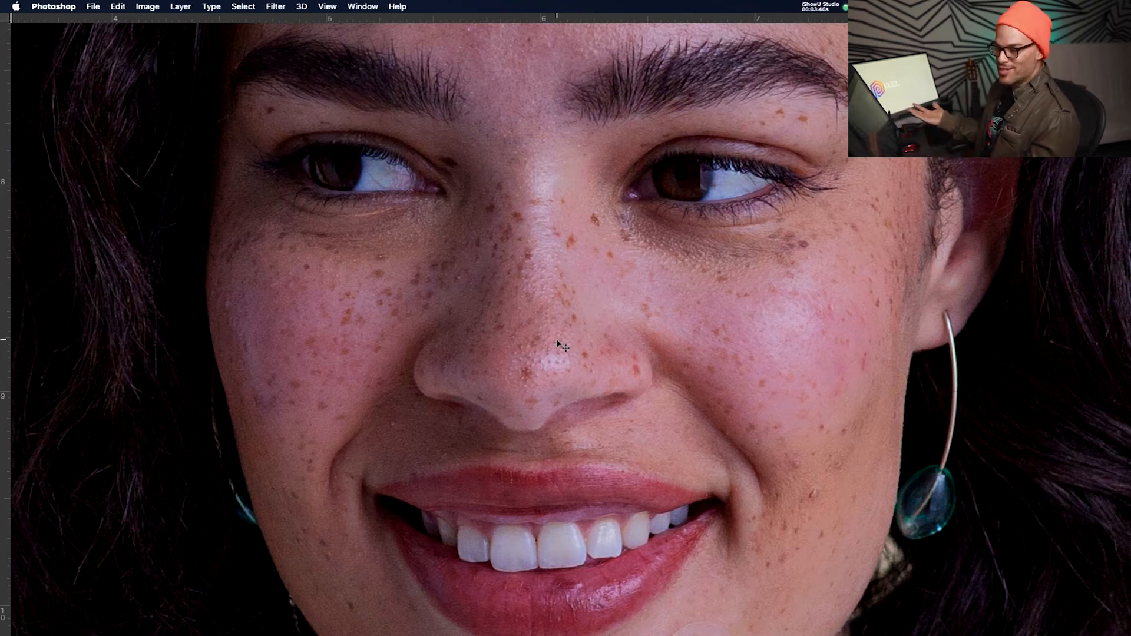
left_click_drag(551, 232, 522, 418)
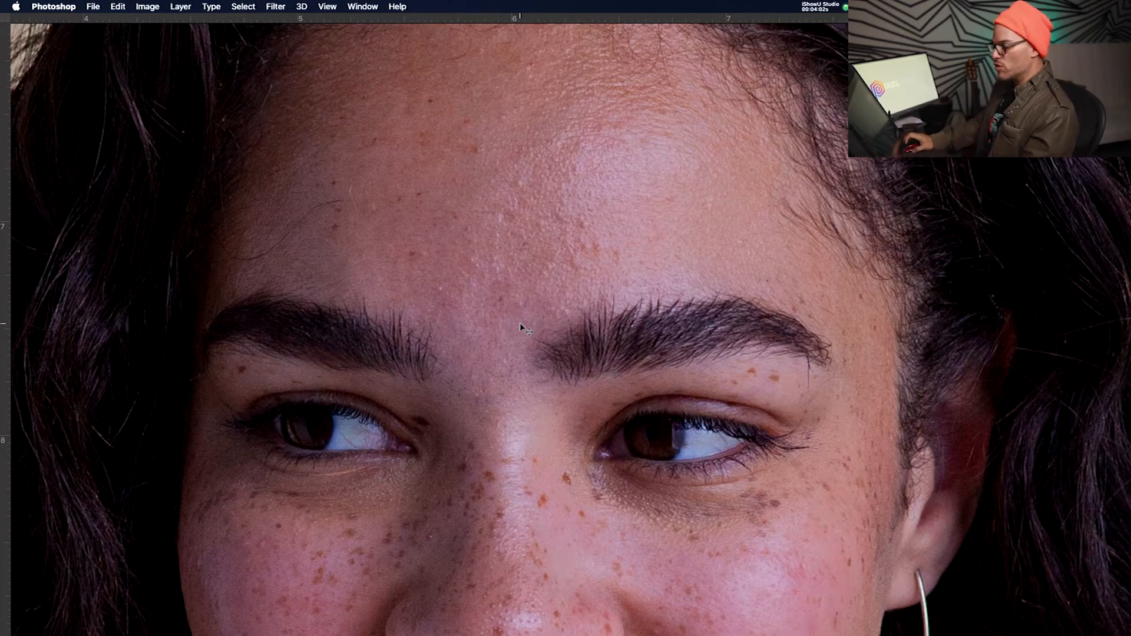
- Examine the under-eye area and cheek in close-up and compare their skin tone with the whole face
scroll(523, 331, "down", 3)
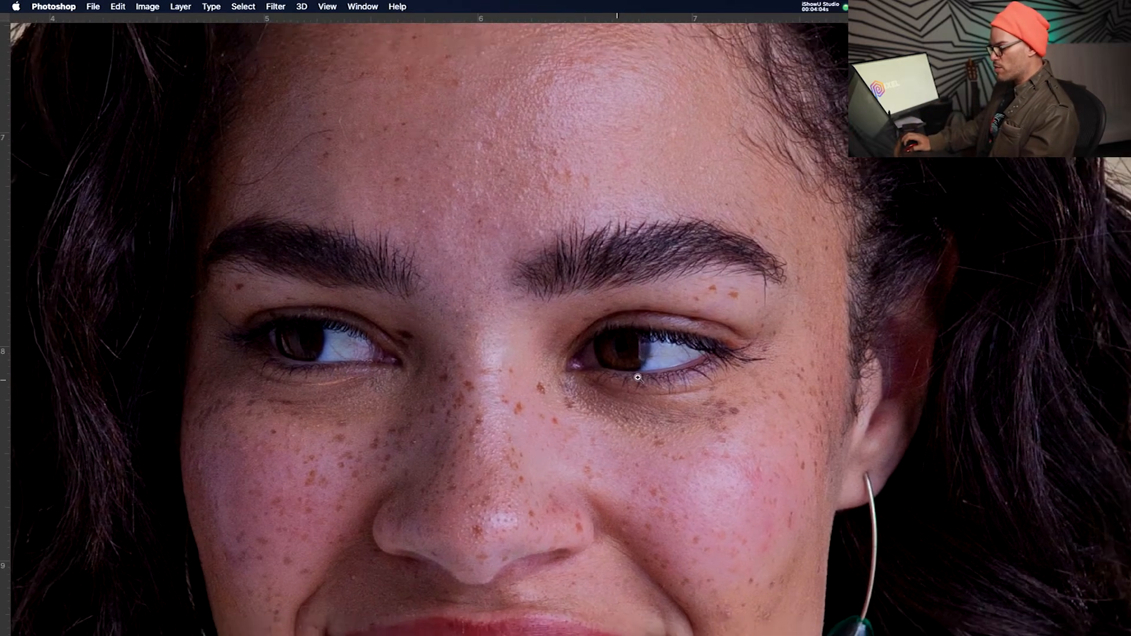
left_click_drag(643, 377, 560, 378)
left_click_drag(651, 489, 628, 401)
left_click(600, 322)
left_click_drag(600, 322, 716, 373)
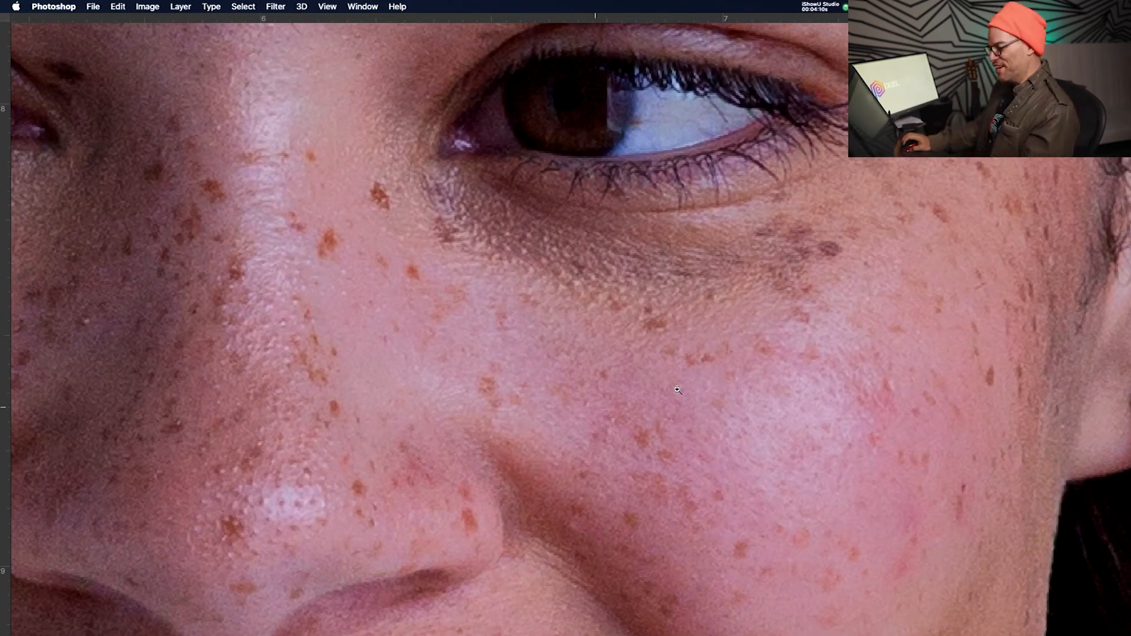
left_click_drag(573, 388, 552, 392)
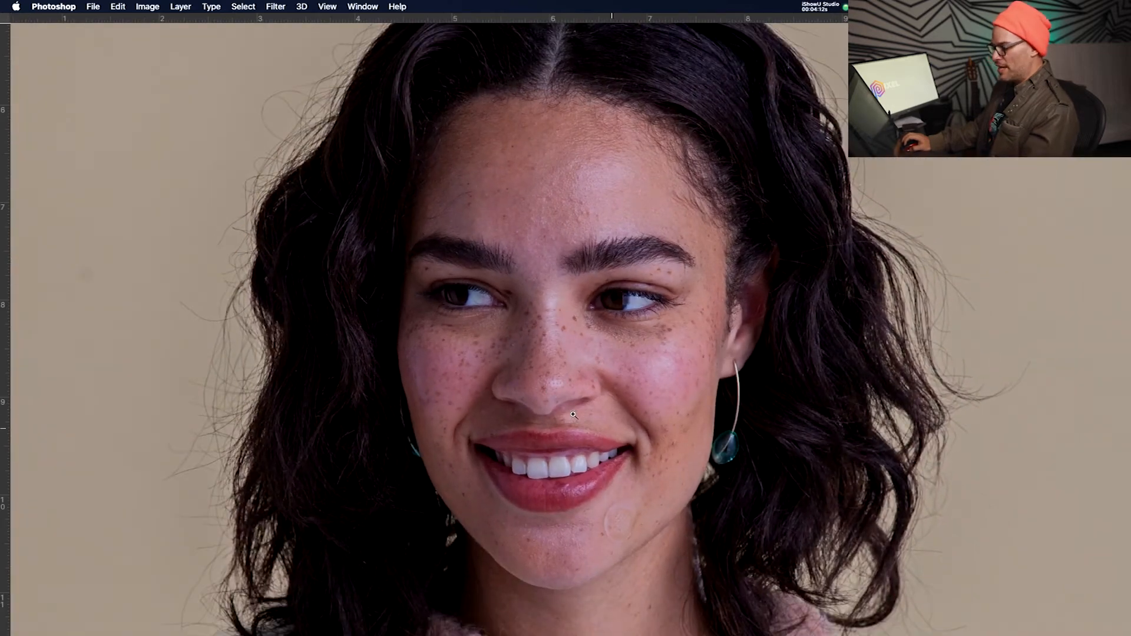
left_click_drag(624, 425, 621, 411)
mouse_move(605, 194)
left_mouse_down()
mouse_move(660, 198)
mouse_move(606, 200)
left_mouse_up()
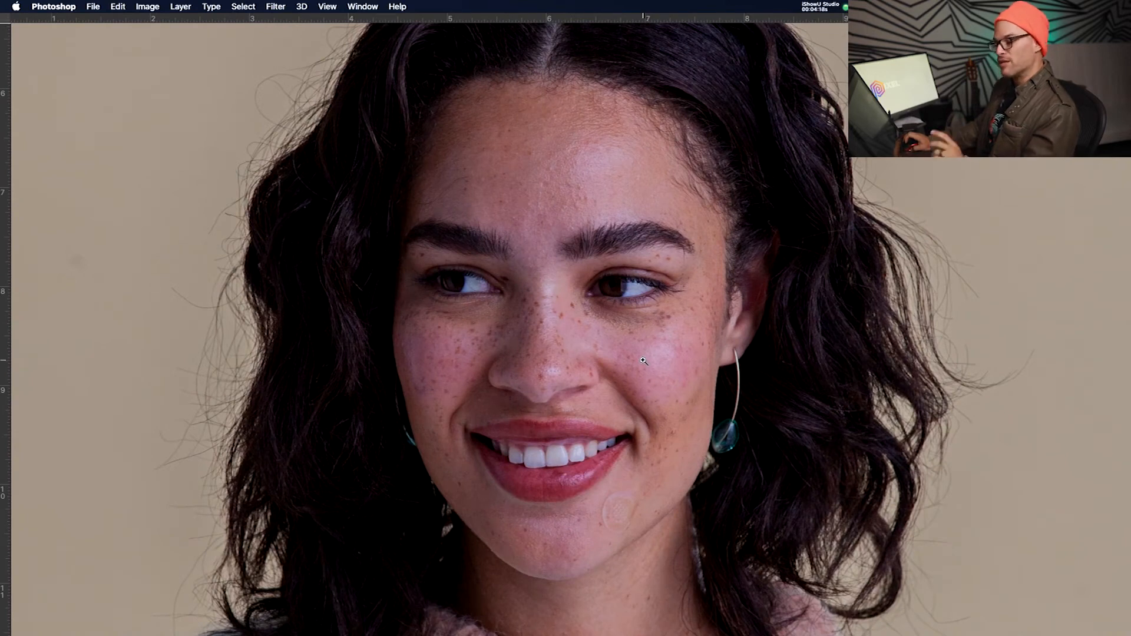
- Duplicate the Studio Session 12-20-370 layer and rasterize the copy
key("f")
key("f")
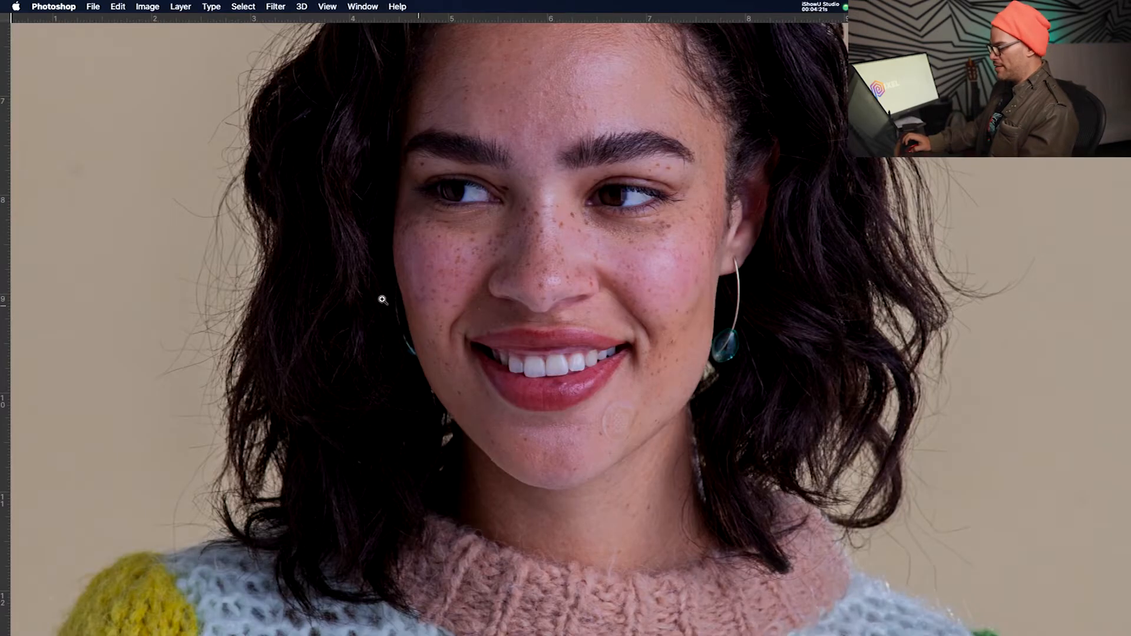
key("Tab")
left_click(865, 440)
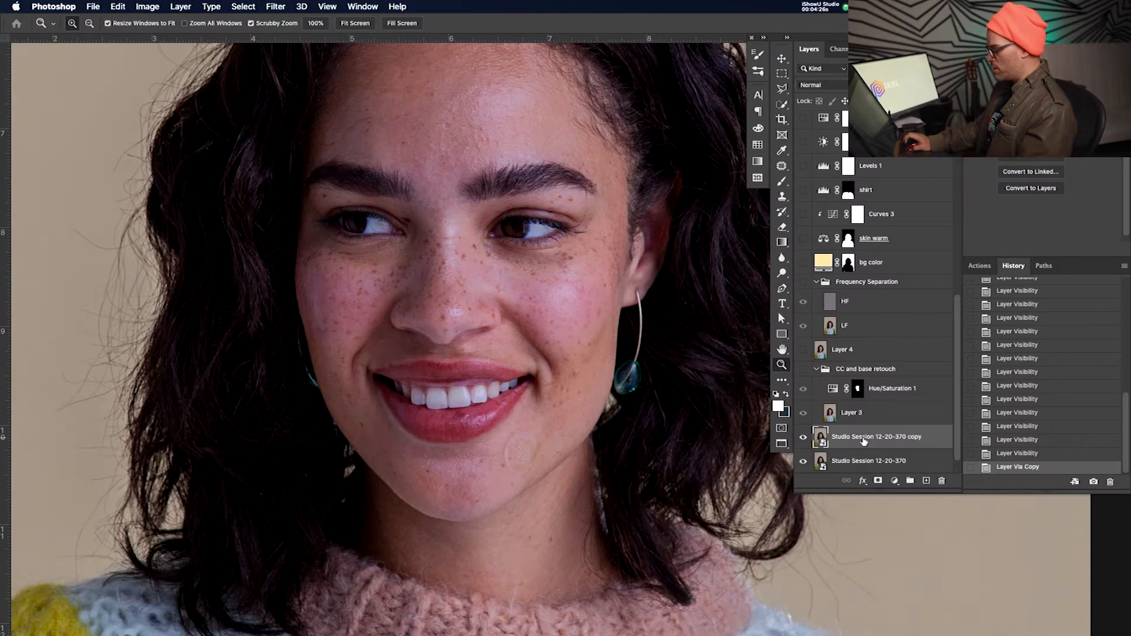
key("super+j")
right_click(858, 443)
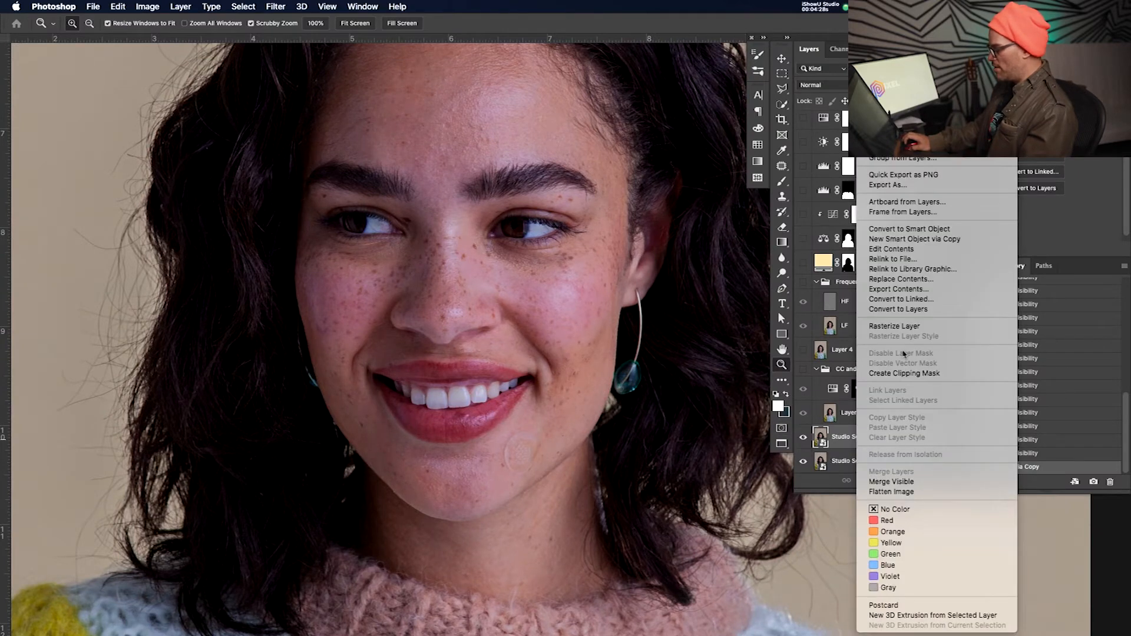
left_click(894, 326)
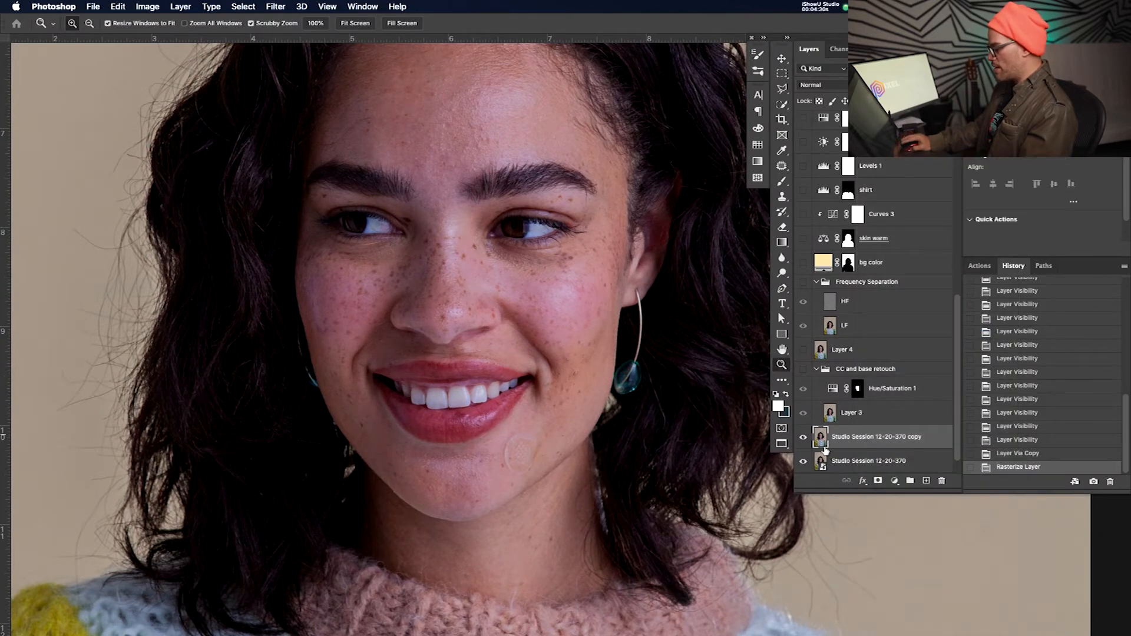
scroll(830, 412, "down", 1)
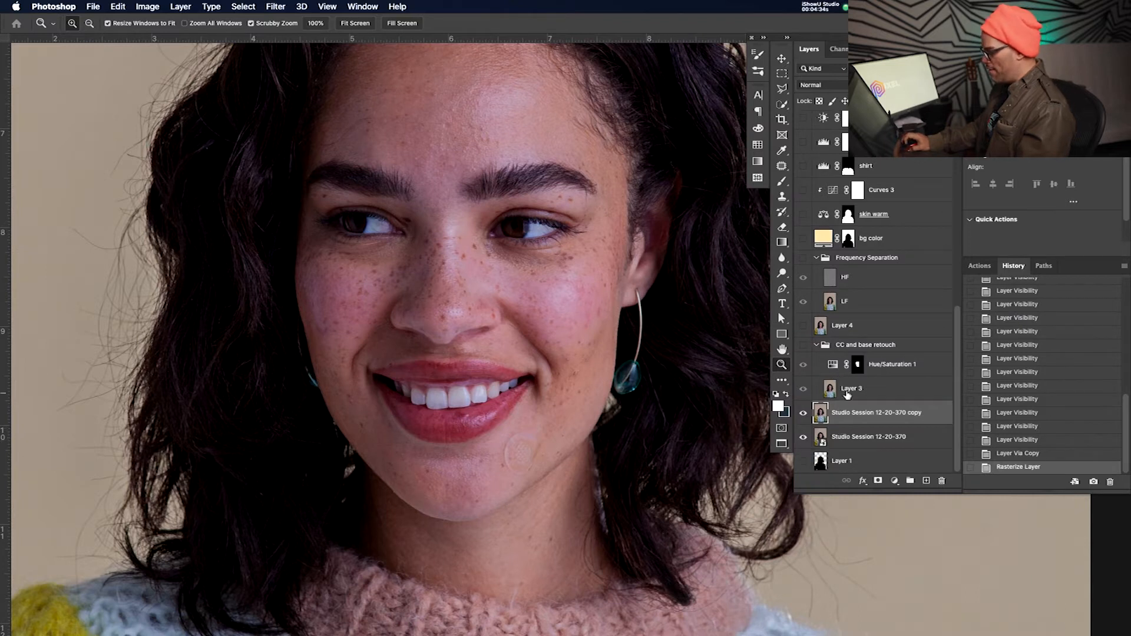
- Add a Hue/Saturation adjustment layer directly above the Studio Session 12-20-370 copy layer
left_click_drag(522, 289, 580, 290)
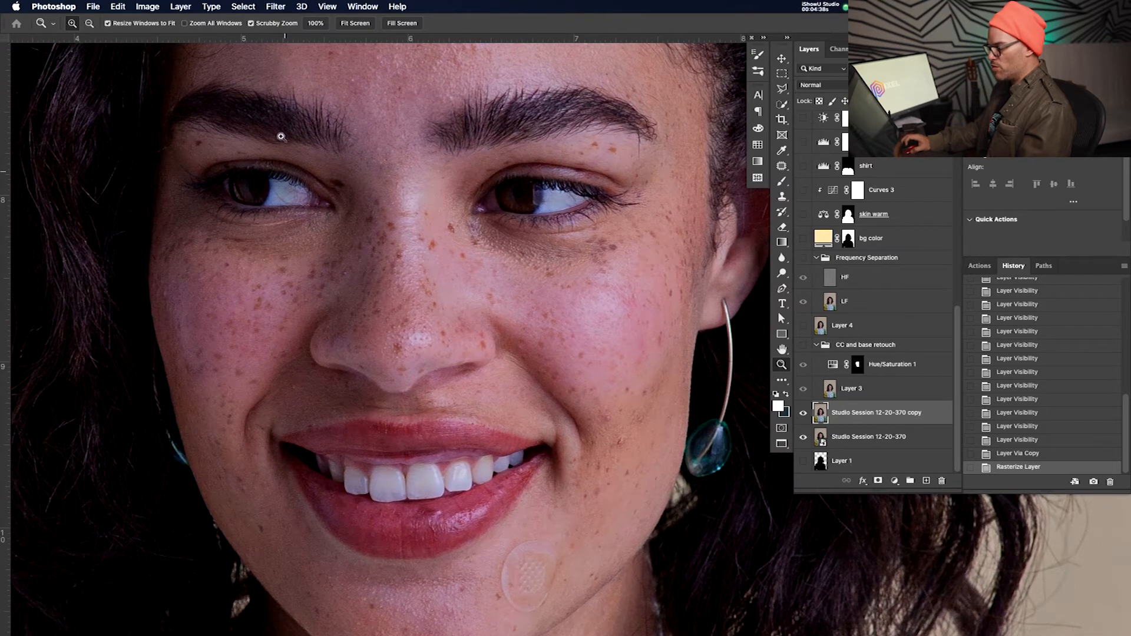
mouse_move(526, 338)
left_mouse_down()
mouse_move(517, 281)
mouse_move(535, 353)
left_mouse_up()
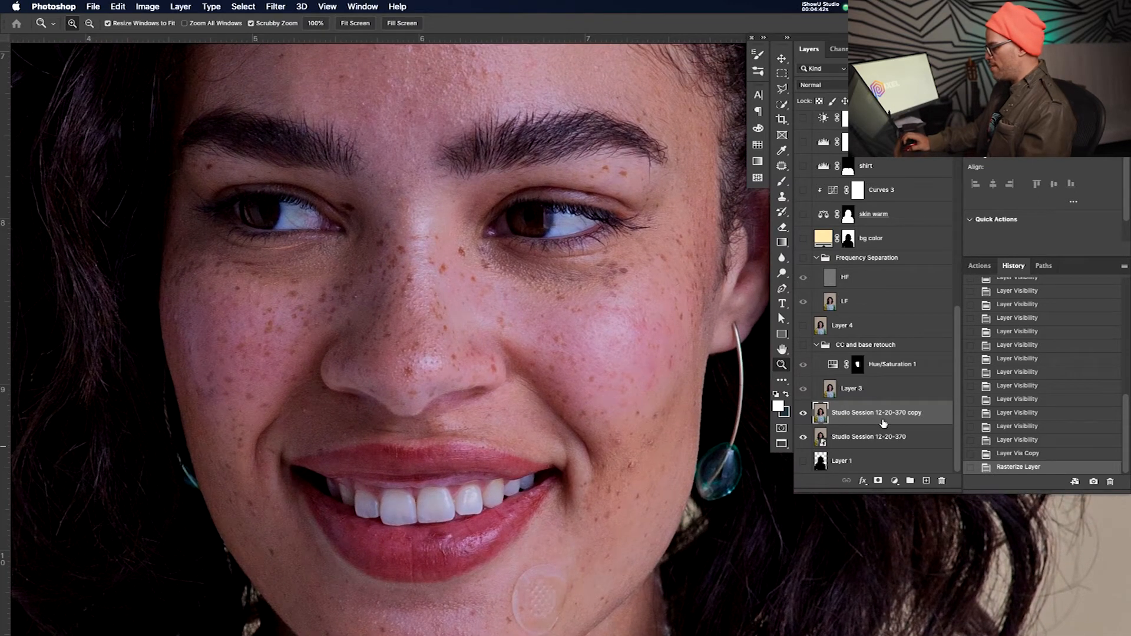
left_click(895, 481)
left_click(924, 527)
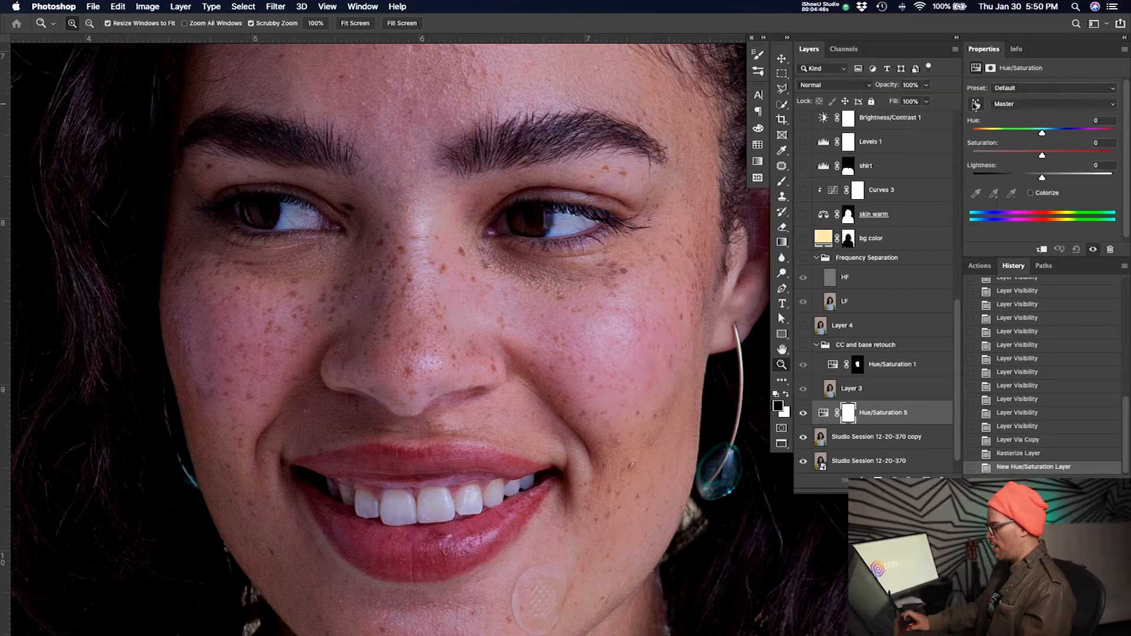
- Target the Reds by sampling the reddish cheek on the image and set their saturation to +61
left_click(976, 105)
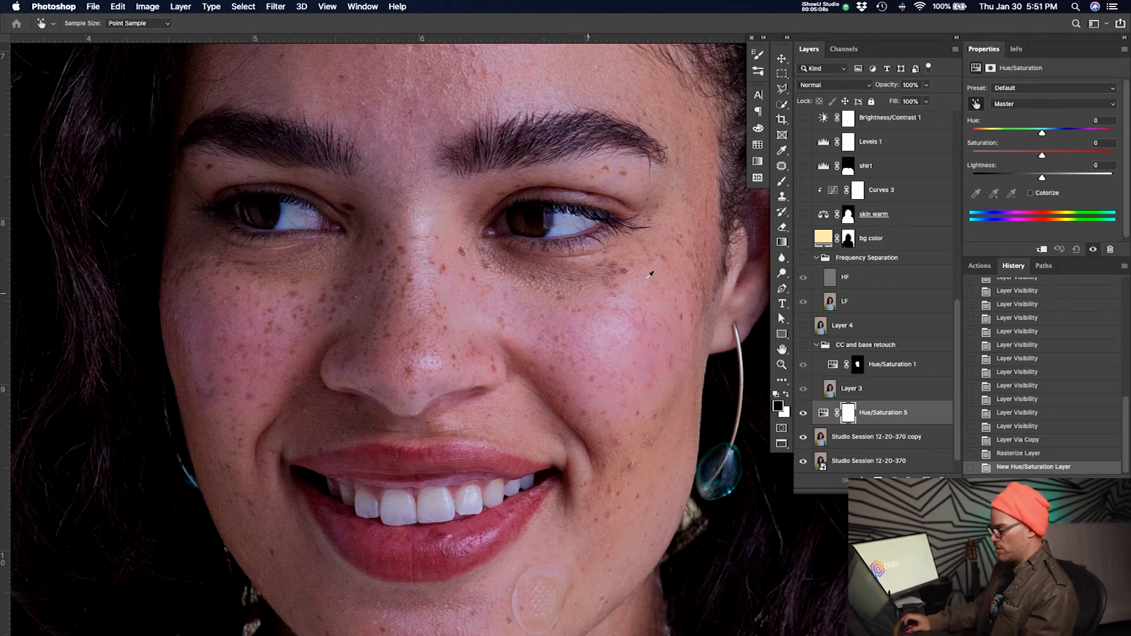
left_click_drag(449, 185, 439, 275)
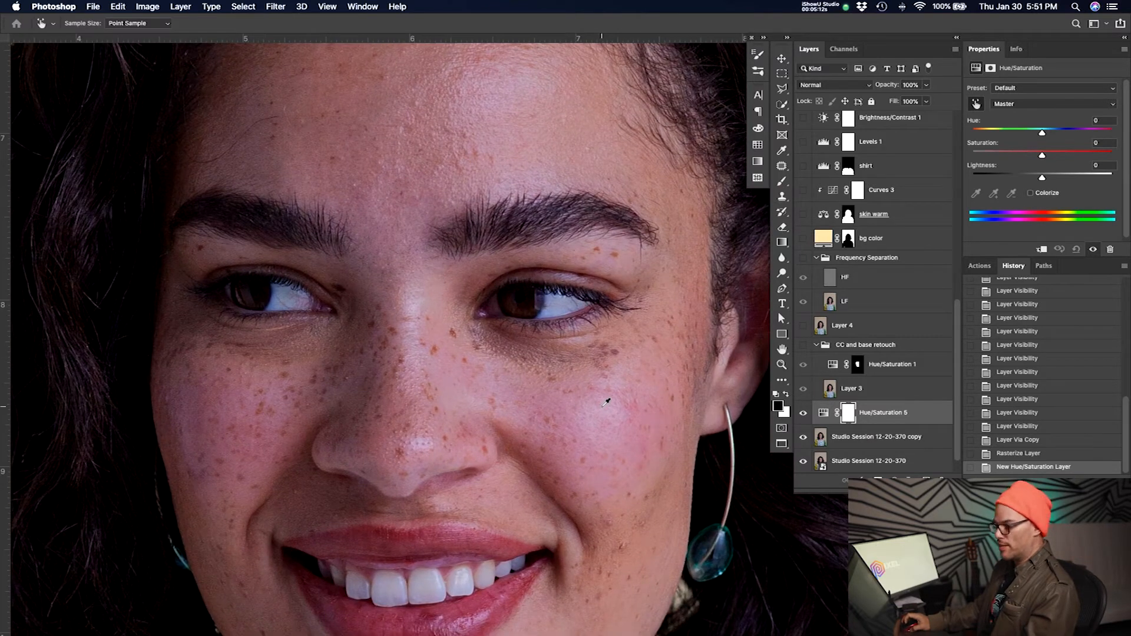
left_click(637, 417)
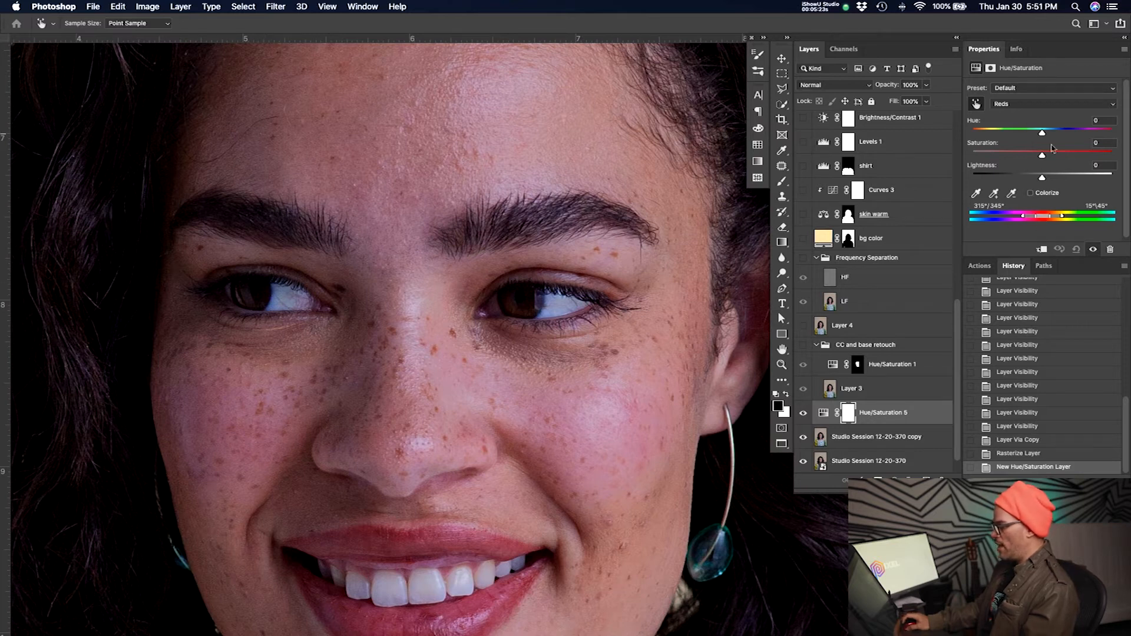
left_click_drag(1042, 156, 1083, 153)
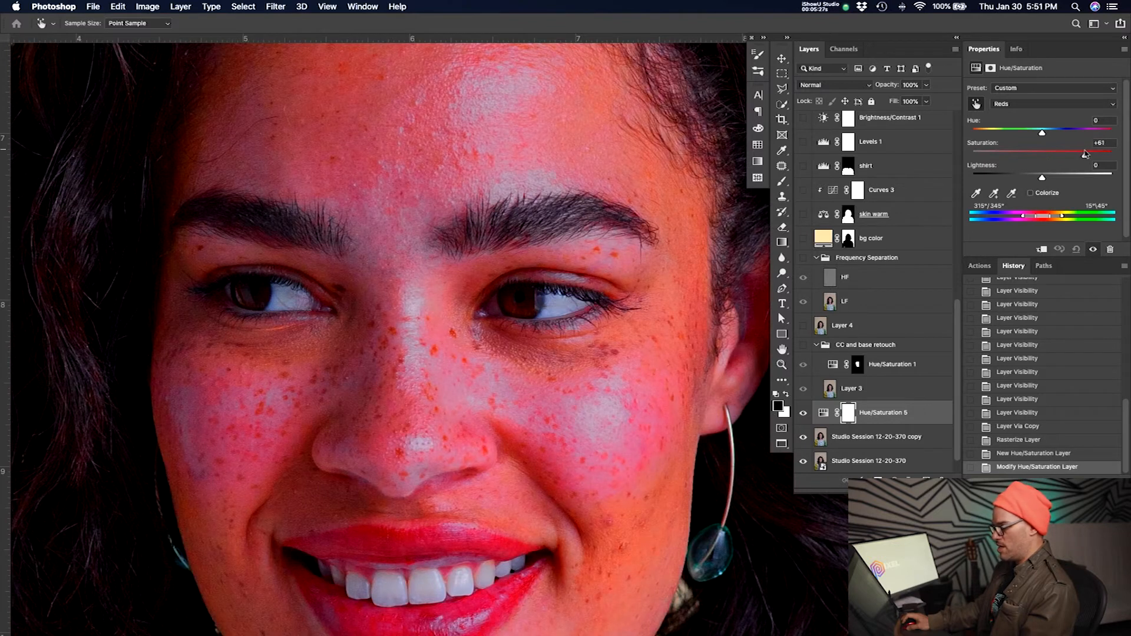
- Add the pink tone of the cheek below the eye to the Reds range of the Hue/Saturation adjustment
key("z")
left_click_drag(529, 231, 489, 231)
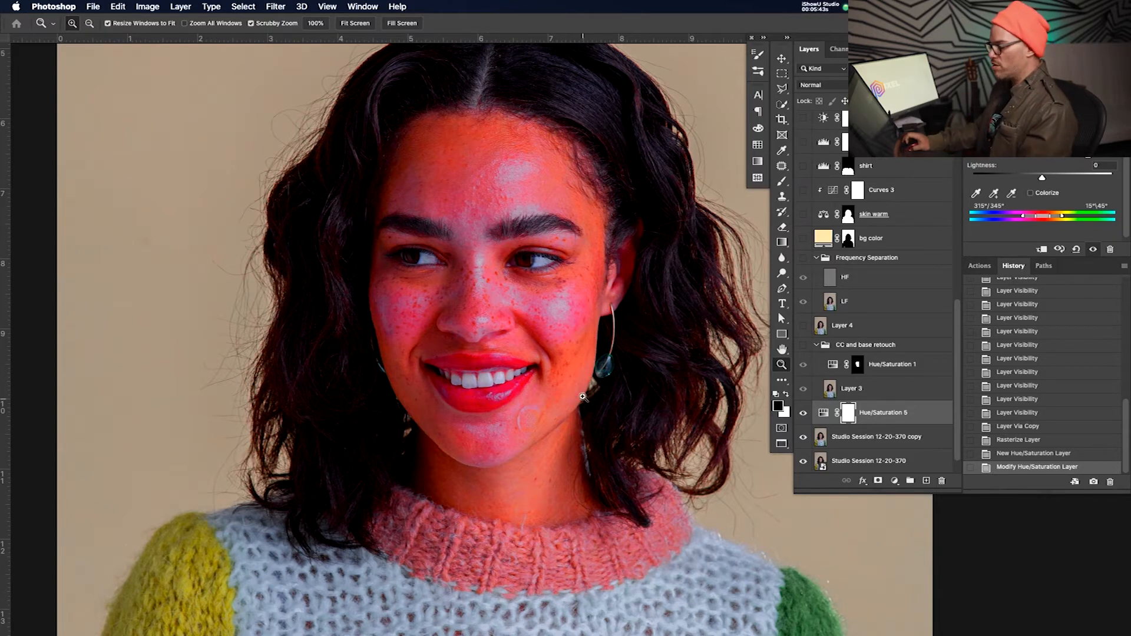
left_click_drag(560, 265, 611, 254)
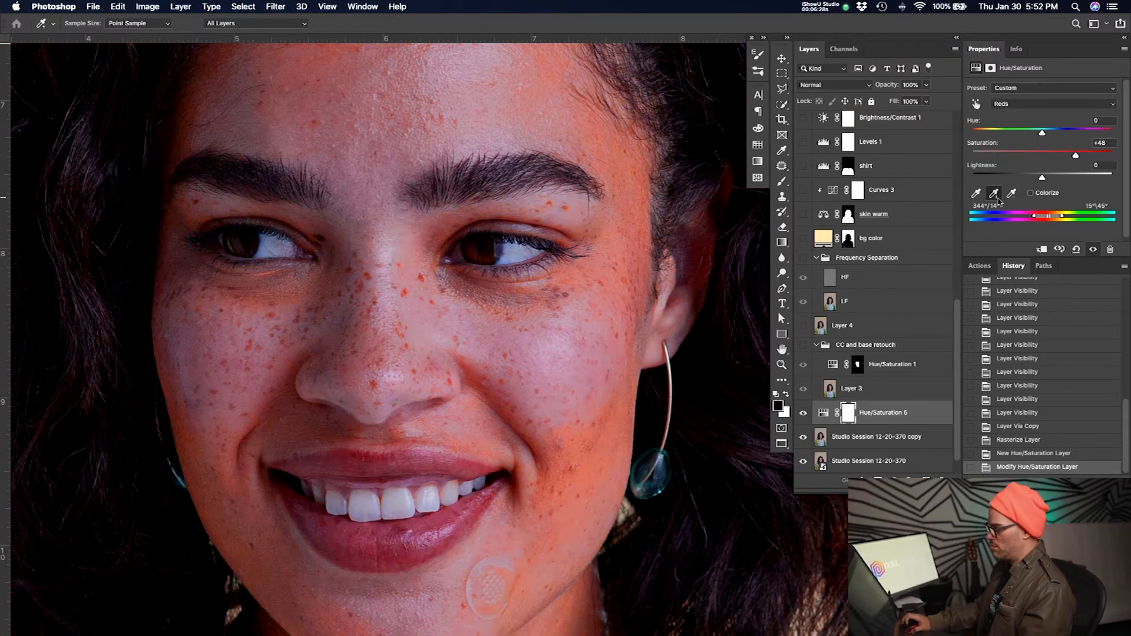
left_click(546, 355)
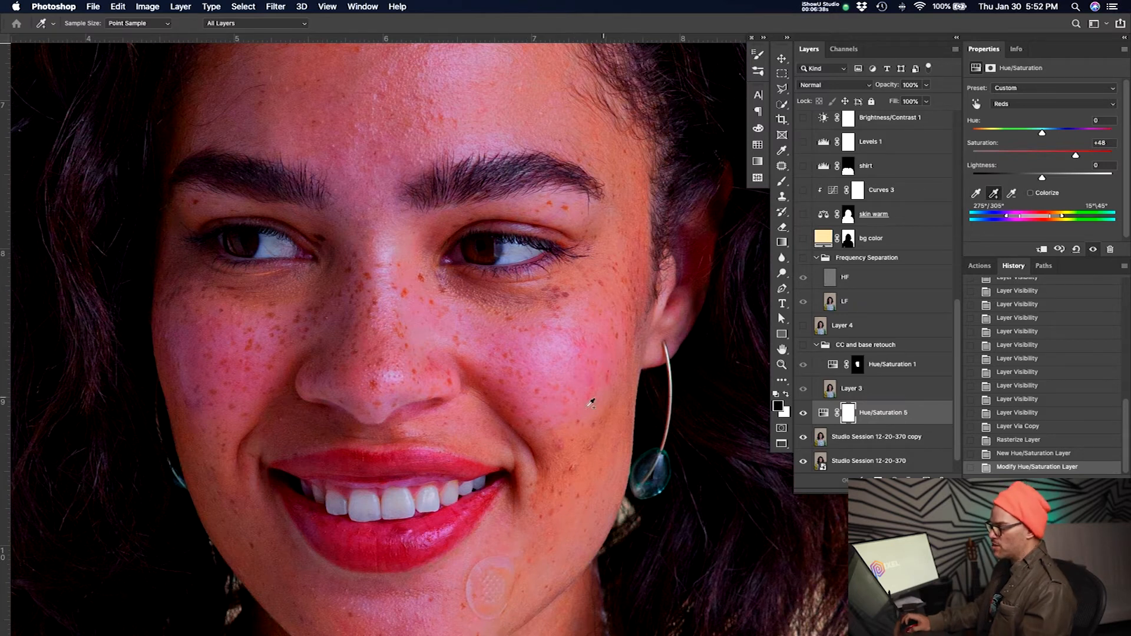
- Subtract the skin tones at the outer lower cheek and the opposite jaw from the adjustment's color range
left_click(1011, 193)
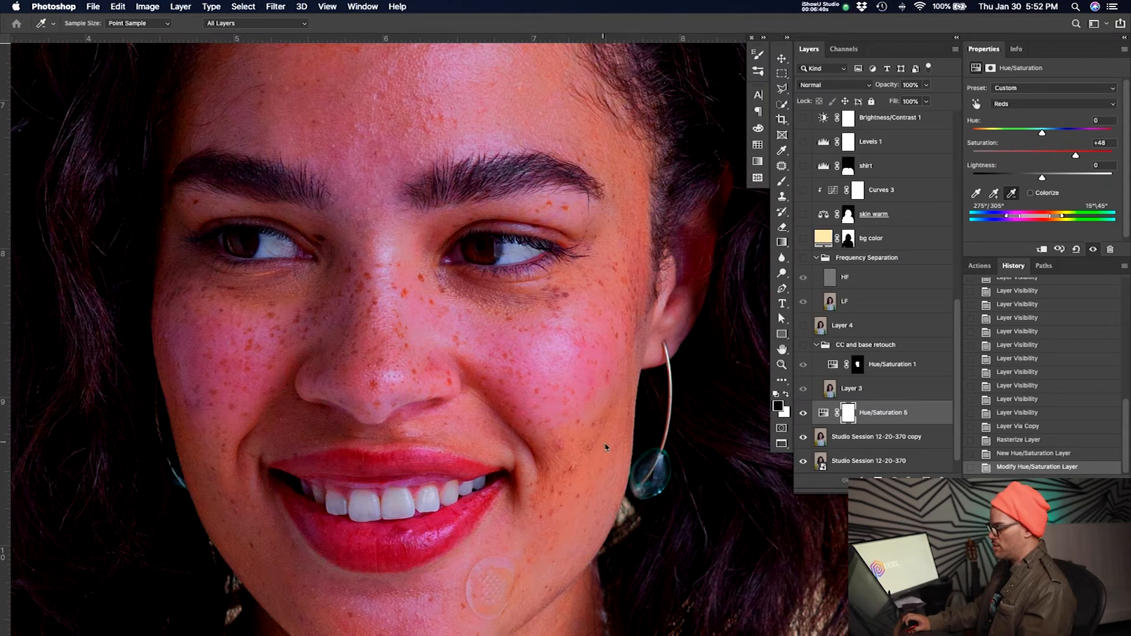
left_click(597, 403)
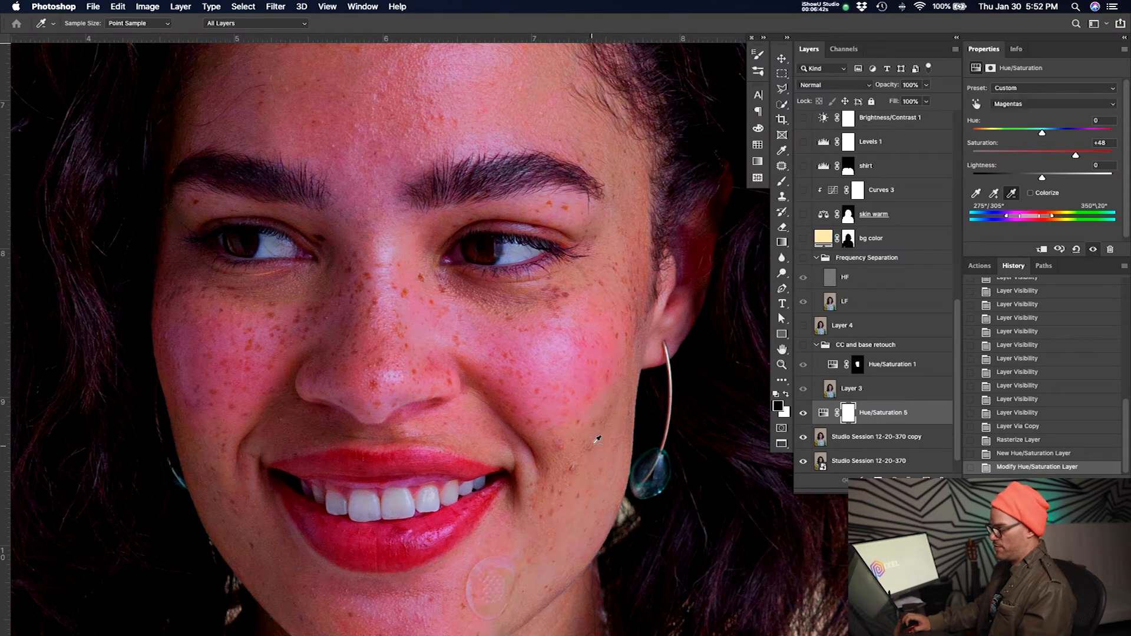
left_click(245, 521)
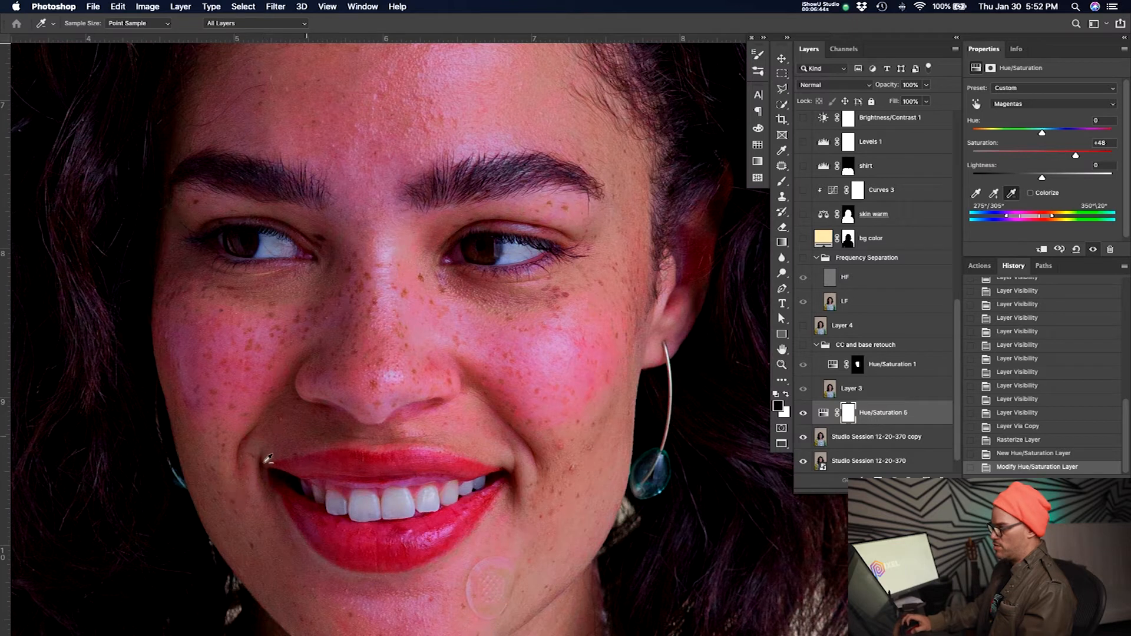
- Set the saturation of the targeted Magentas range to +73 and check the affected areas across the face
mouse_move(1076, 155)
left_mouse_down()
mouse_move(1110, 155)
mouse_move(1093, 156)
left_mouse_up()
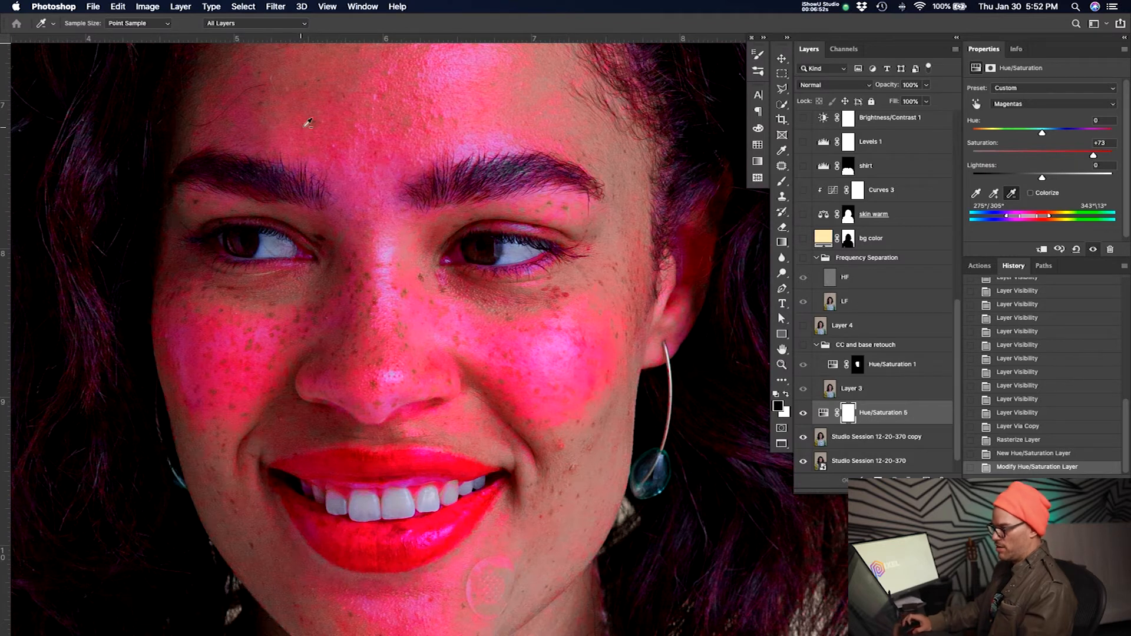
scroll(560, 441, "down", 3)
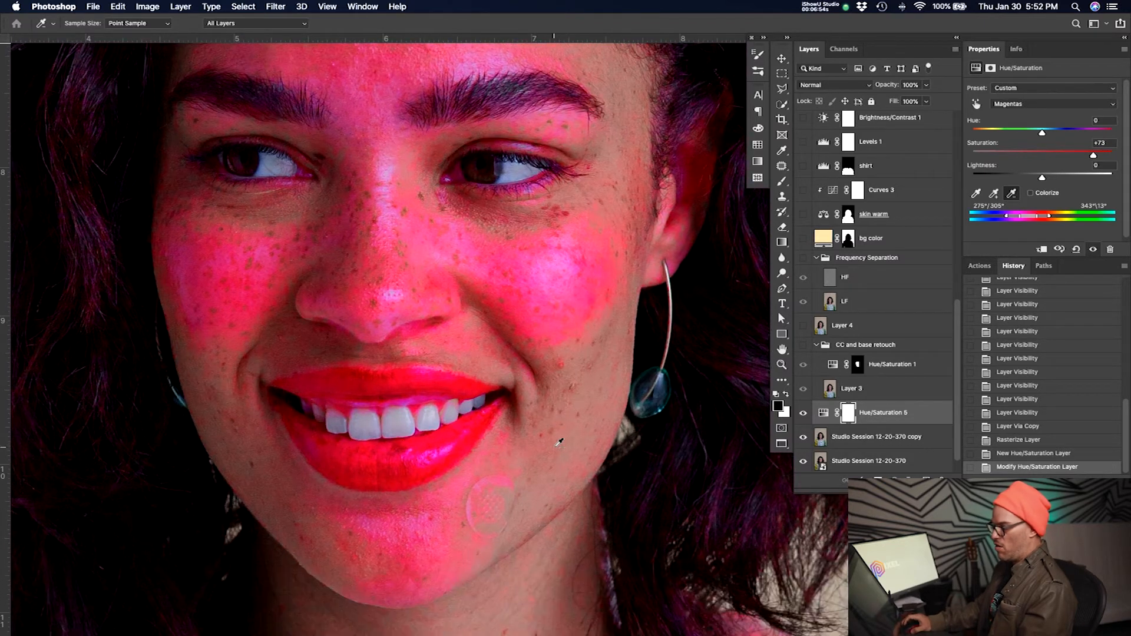
key("z")
left_click_drag(594, 454, 558, 479)
left_click_drag(566, 383, 610, 353)
scroll(598, 357, "down", 2)
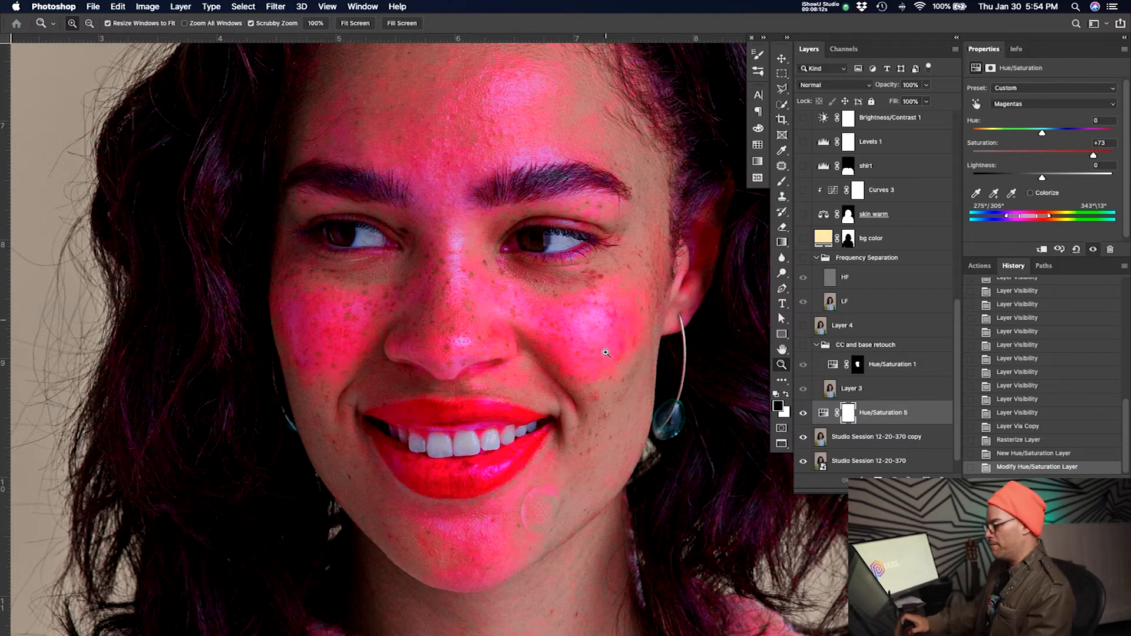
scroll(855, 415, "down", 1)
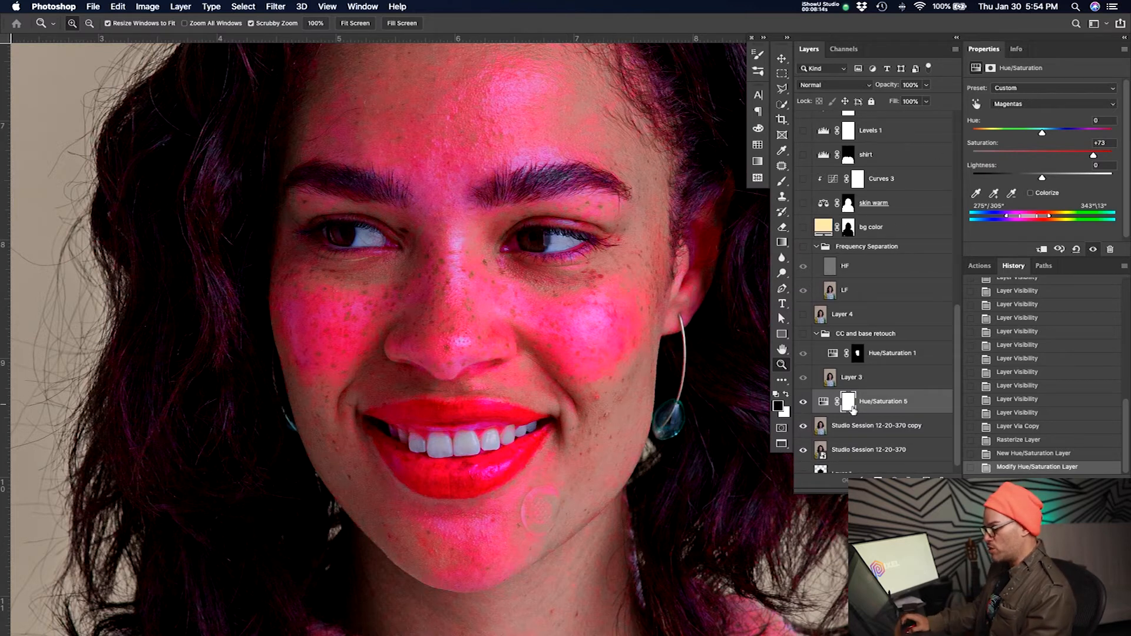
- Set the adjustment's Magentas saturation to +15 and hue to +21 to shift the pink skin toward orange
mouse_move(601, 318)
left_mouse_down()
mouse_move(617, 318)
mouse_move(606, 338)
mouse_move(608, 307)
left_mouse_up()
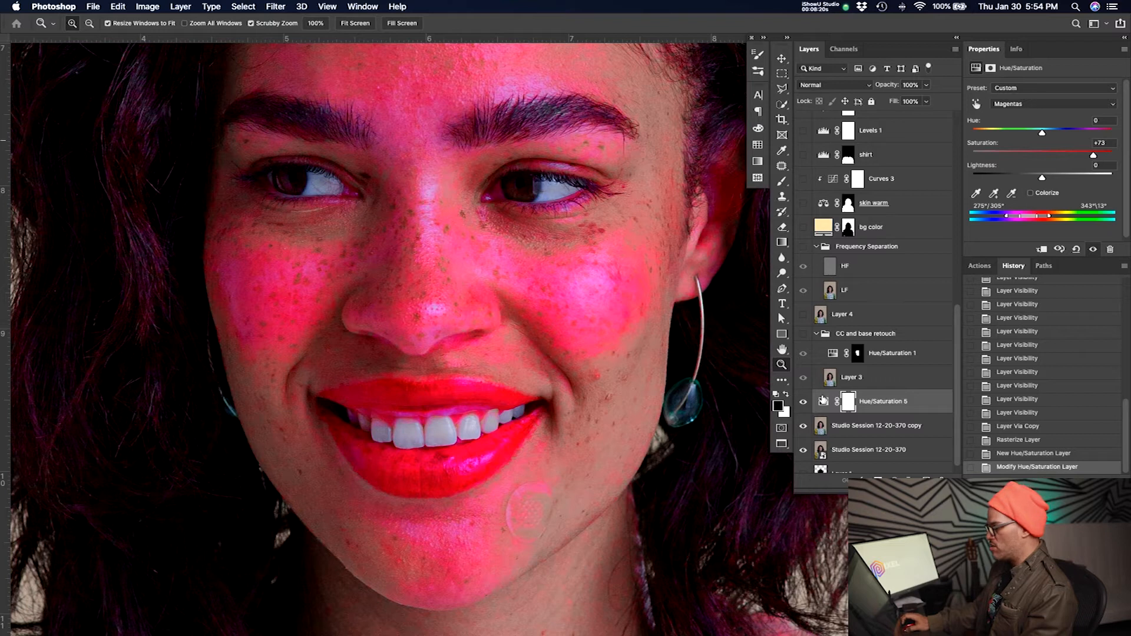
left_click_drag(1089, 160, 1054, 164)
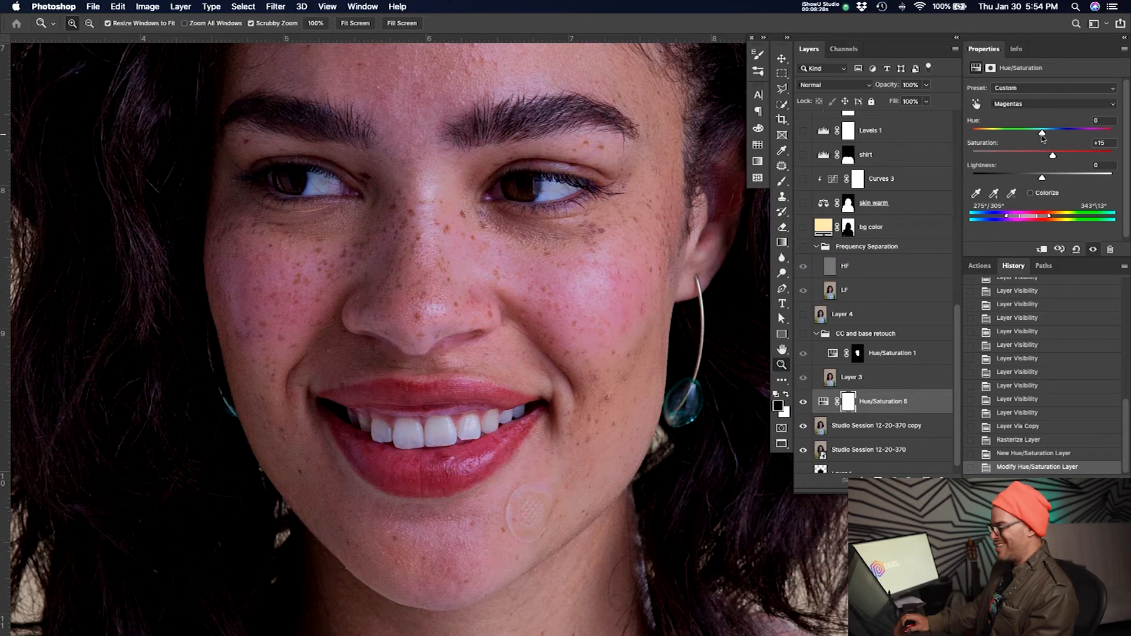
left_click_drag(1042, 136, 1056, 137)
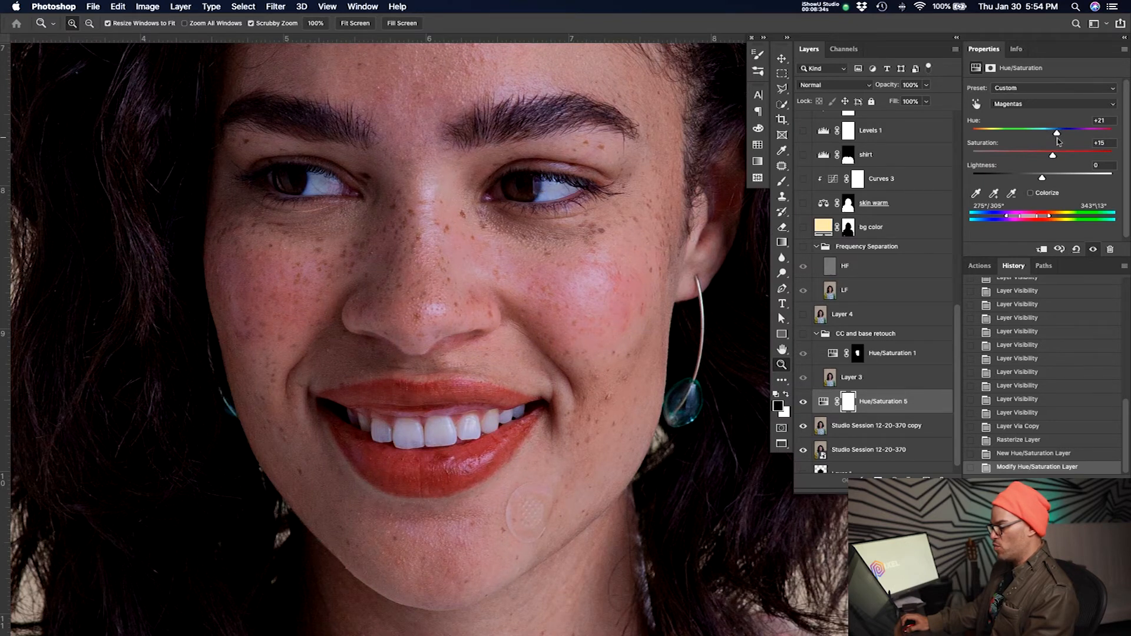
- Compare the whole portrait with and without the Magentas Hue/Saturation adjustment
left_click_drag(530, 328, 486, 324)
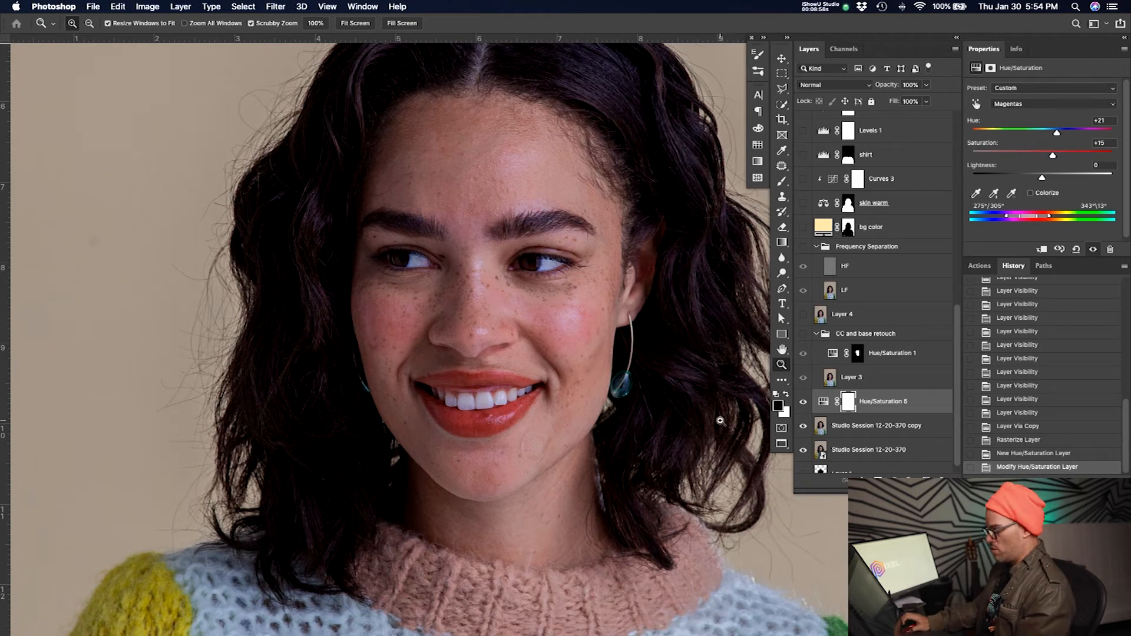
key("ctrl+m")
key("Escape")
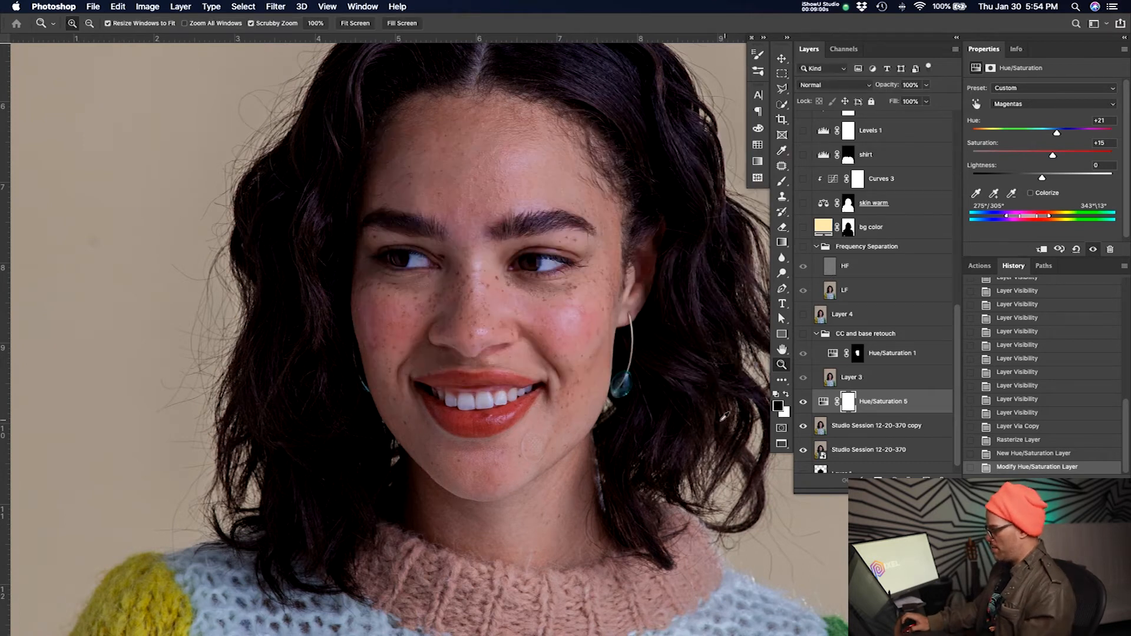
key("super+comma")
key("super+comma")
key("super+comma")
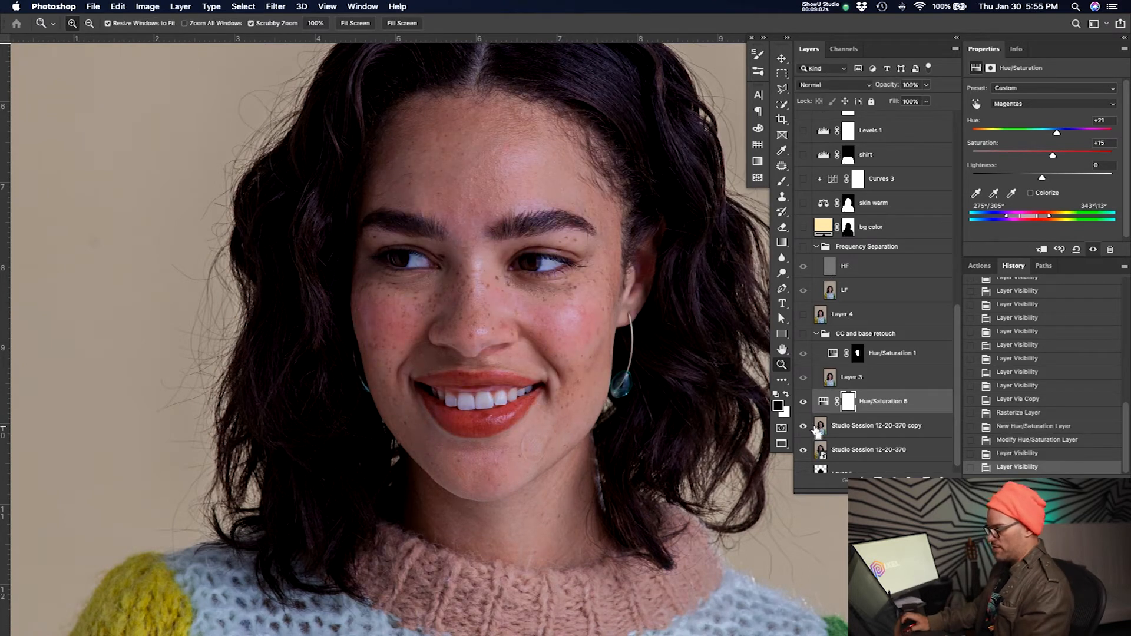
key("super+comma")
key("super+comma")
key("super+comma")
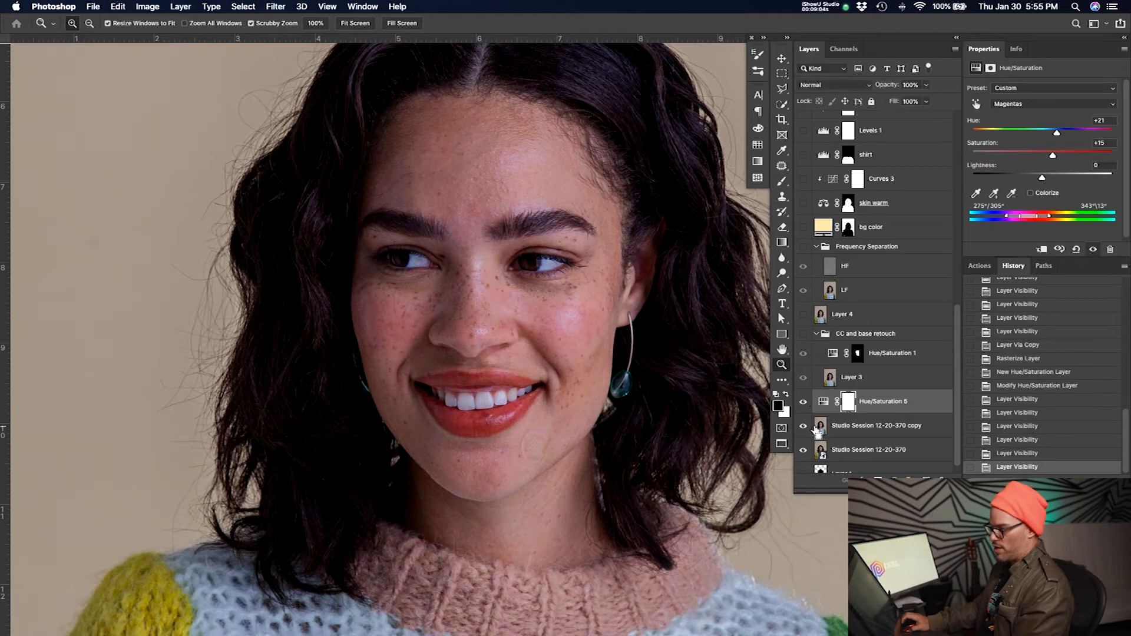
- Examine the cheeks up close with the Hue/Saturation adjustment layer hidden and shown
left_click_drag(581, 328, 600, 335)
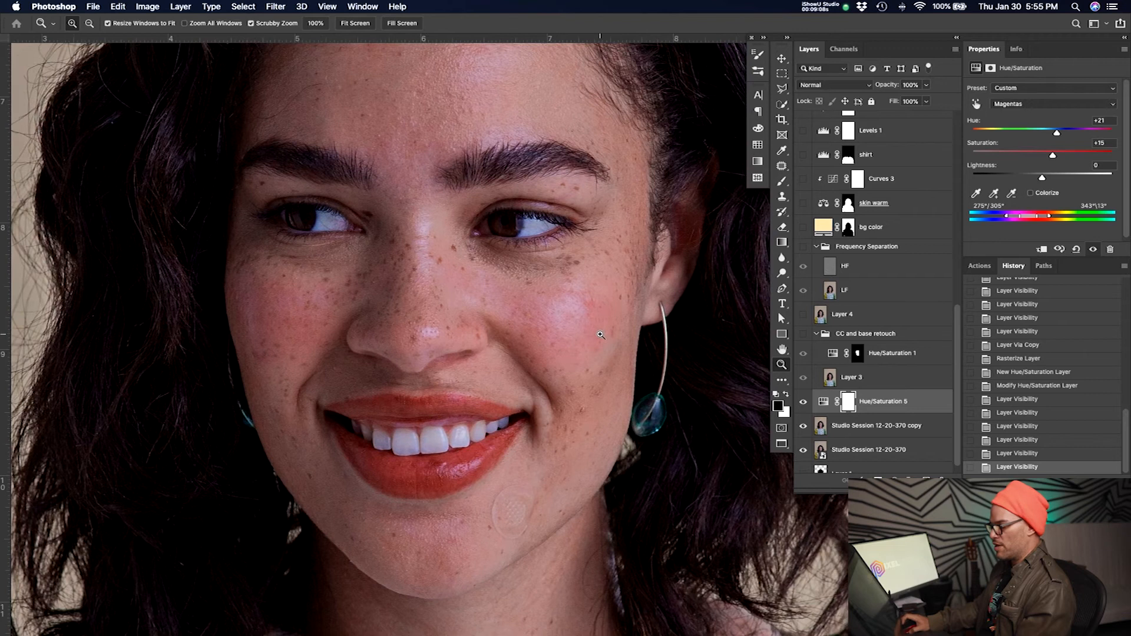
left_click(803, 402)
left_click(804, 403)
left_click(805, 403)
left_click(804, 404)
left_click(805, 404)
left_click(804, 404)
left_click(804, 403)
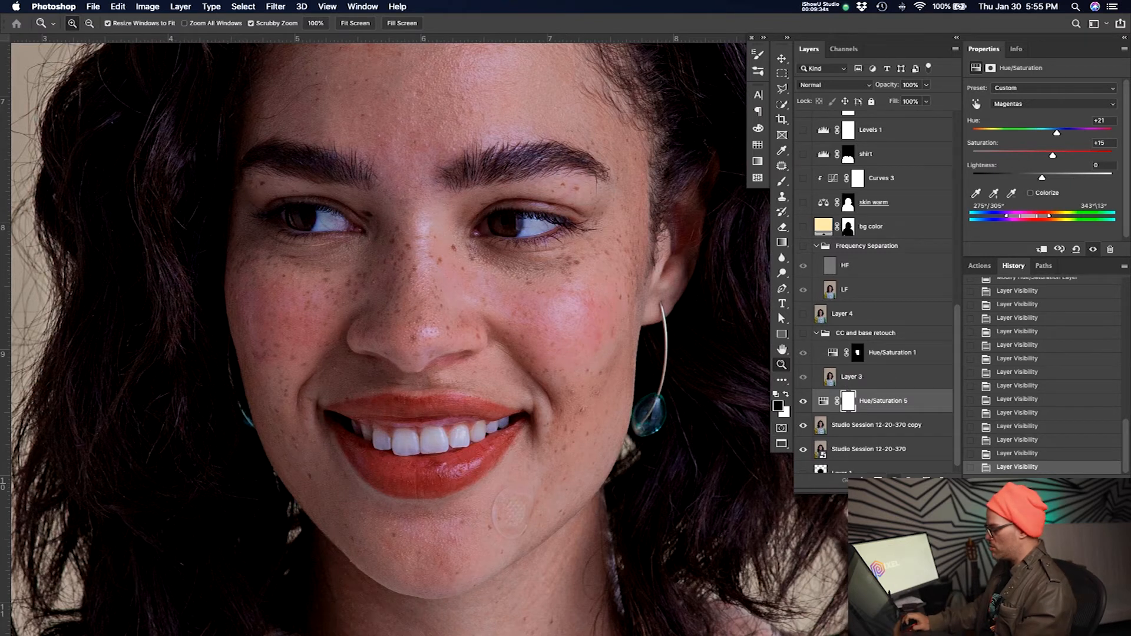
- Add a second Hue/Saturation adjustment layer, target the Reds by sampling the reddish cheek, and set their saturation to +13
left_click(913, 589)
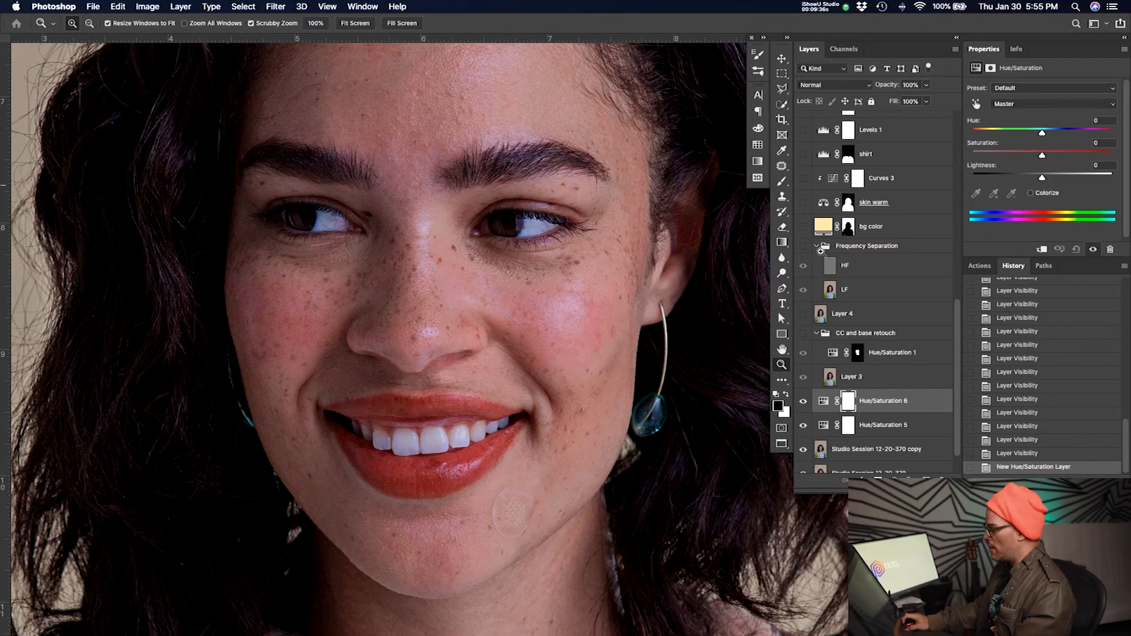
left_click(977, 104)
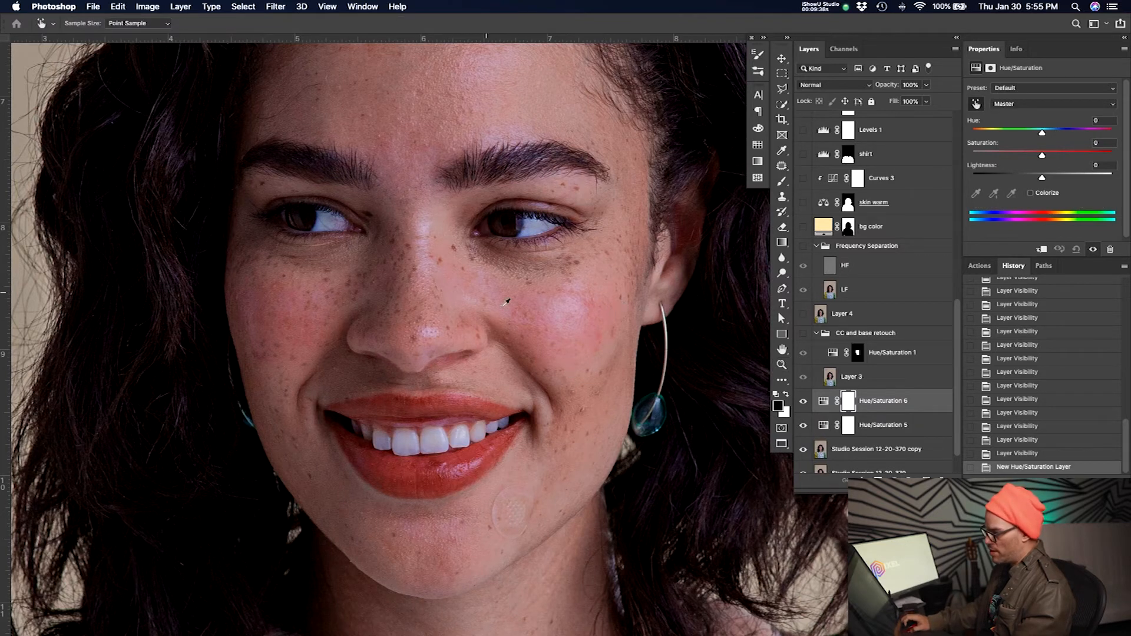
left_click(270, 303)
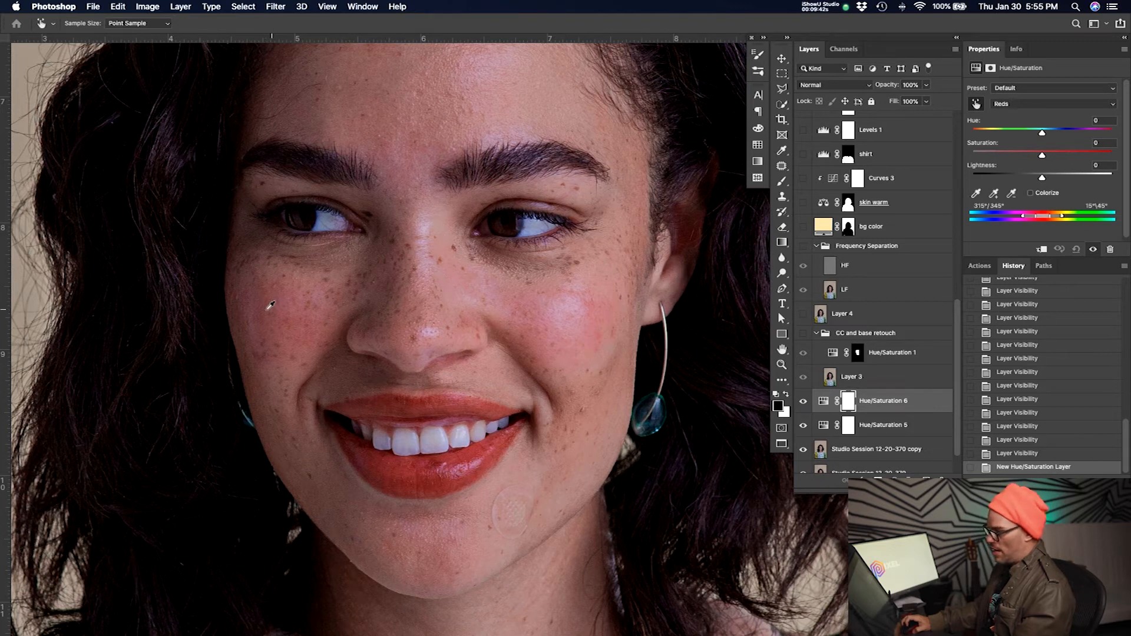
mouse_move(1042, 155)
left_mouse_down()
mouse_move(1108, 156)
mouse_move(1053, 169)
left_mouse_up()
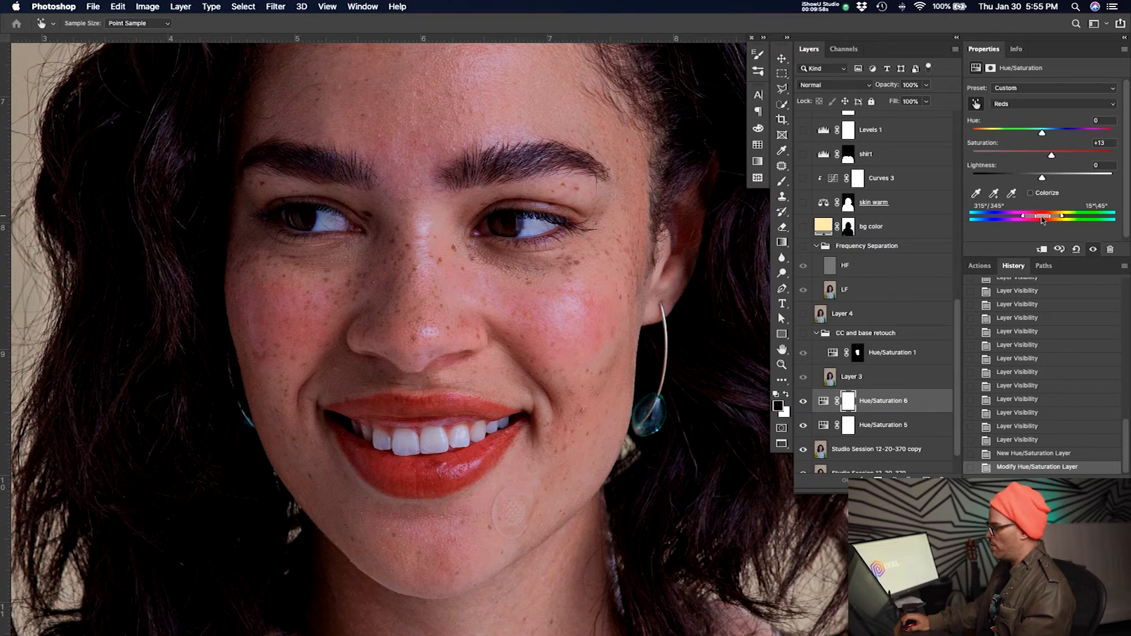
- Shift the new adjustment's color range into the Magentas at 282°/311° to 342°\11° and set its saturation to +47
left_click_drag(1042, 219, 1026, 221)
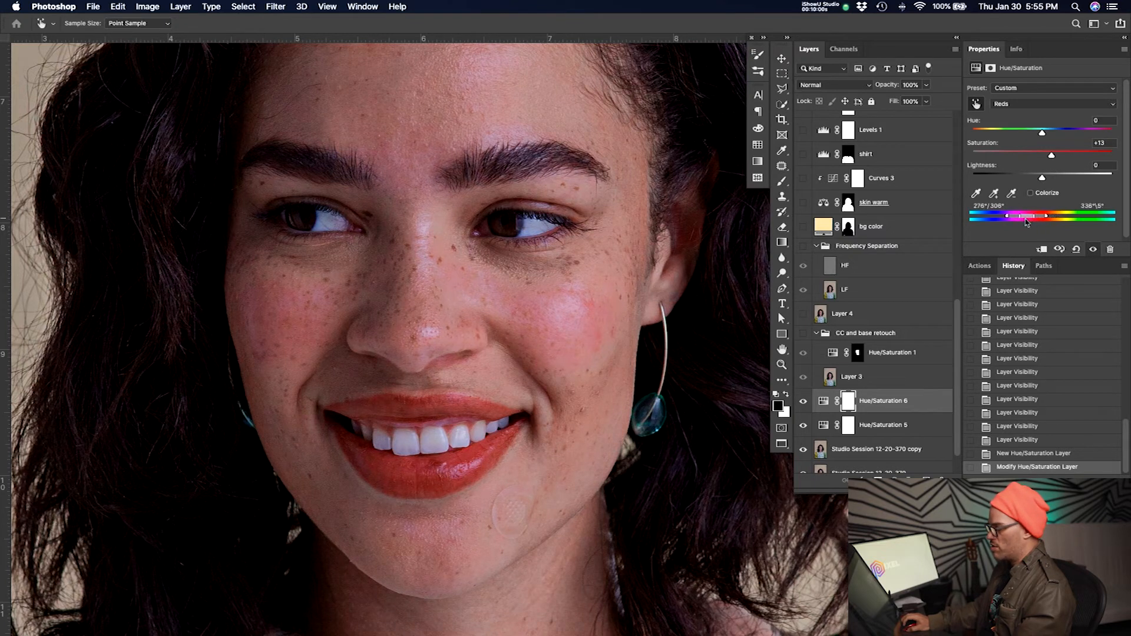
left_click_drag(1052, 156, 1075, 156)
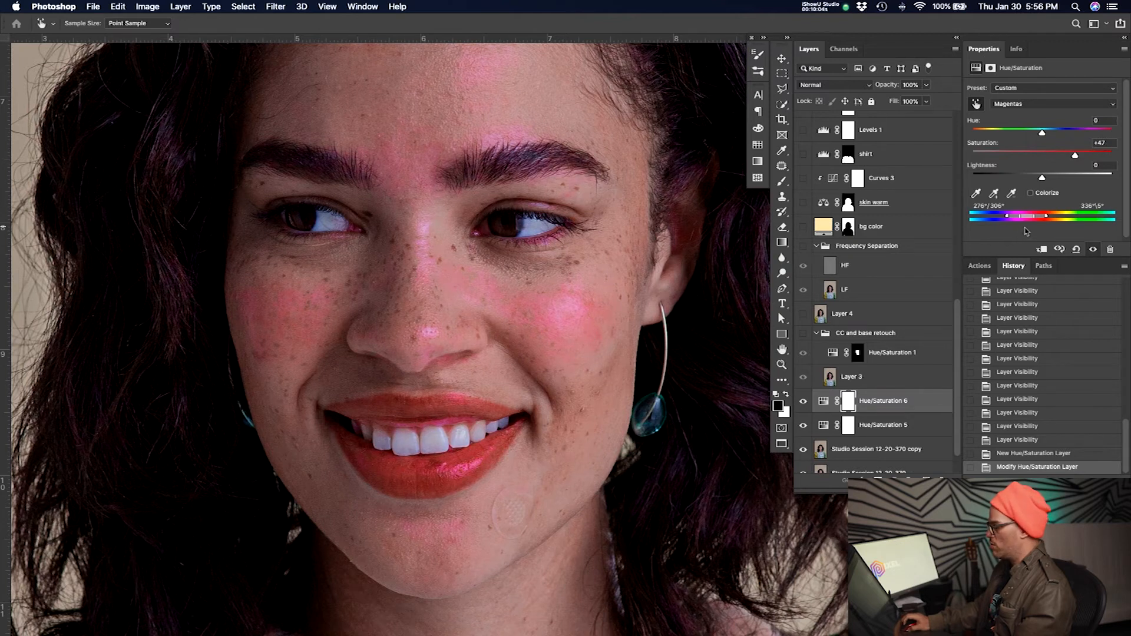
mouse_move(1031, 219)
left_mouse_down()
mouse_move(1018, 221)
mouse_move(1073, 219)
mouse_move(1046, 220)
left_mouse_up()
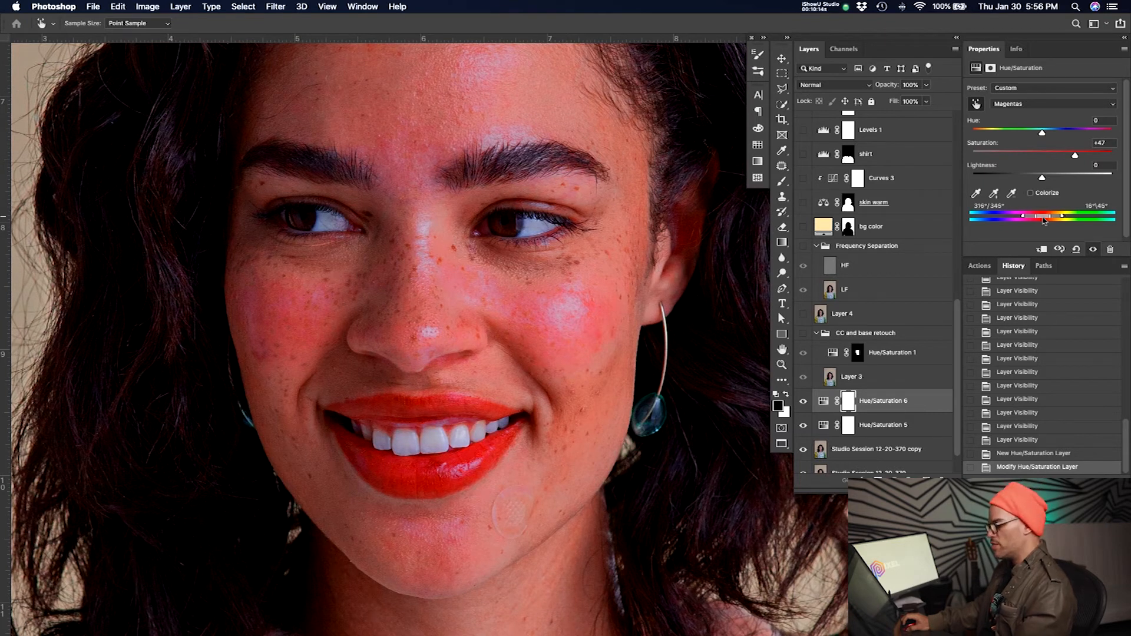
left_click_drag(1038, 221, 1030, 221)
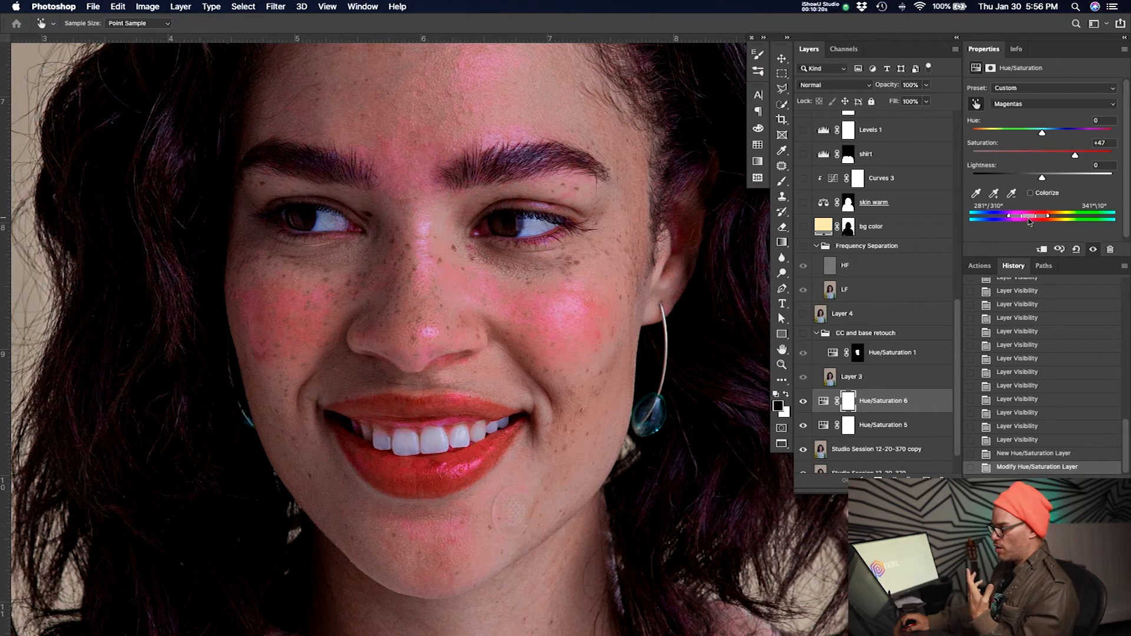
left_click_drag(1030, 223, 1028, 221)
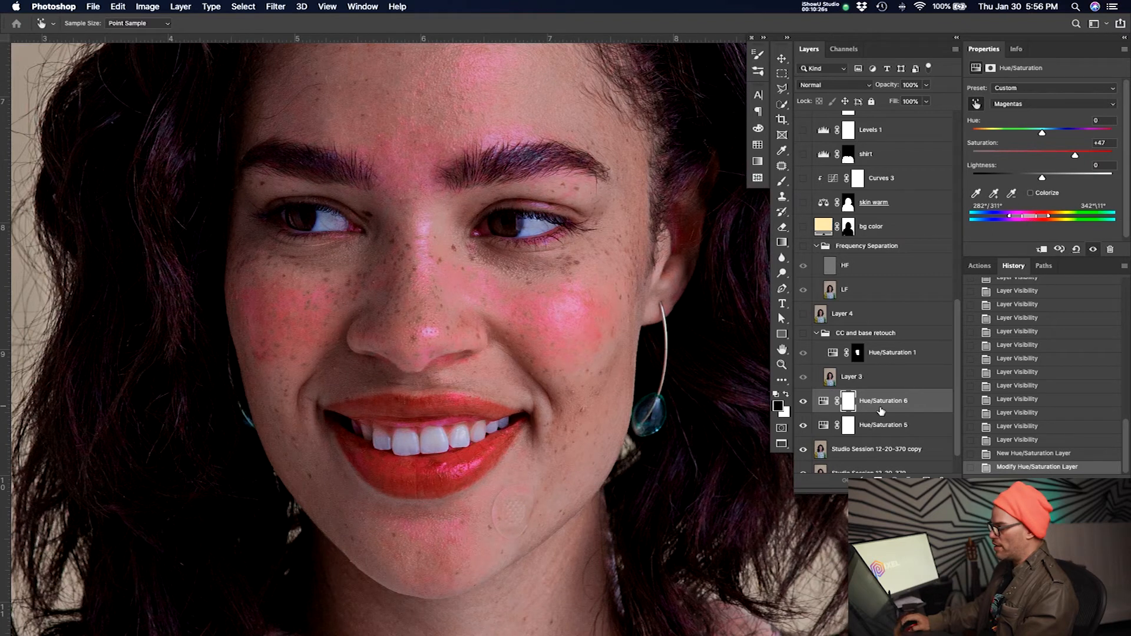
- Set the second adjustment's Magentas hue to +21, saturation to +24 and lightness to +26
scroll(878, 412, "down", 3)
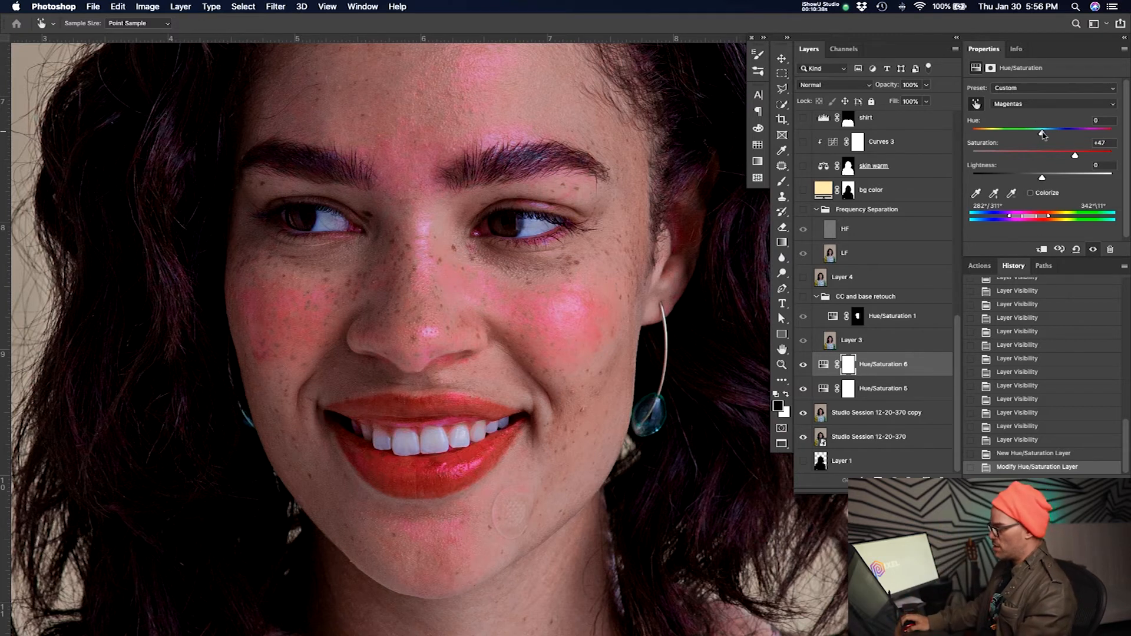
left_click_drag(1035, 137, 1052, 137)
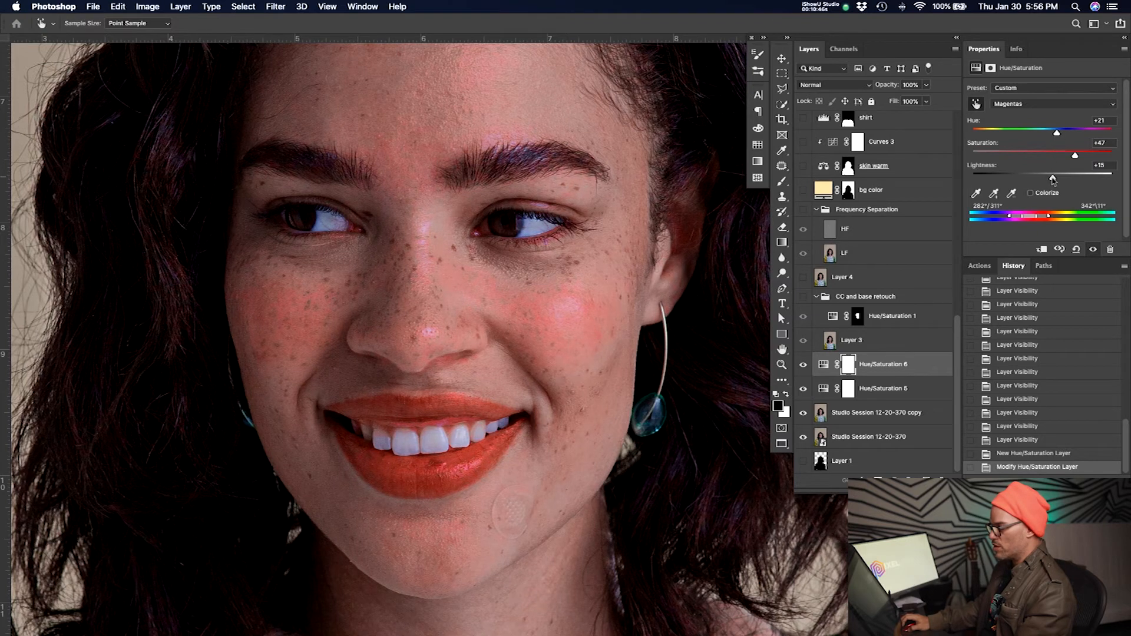
left_click_drag(1059, 178, 1070, 156)
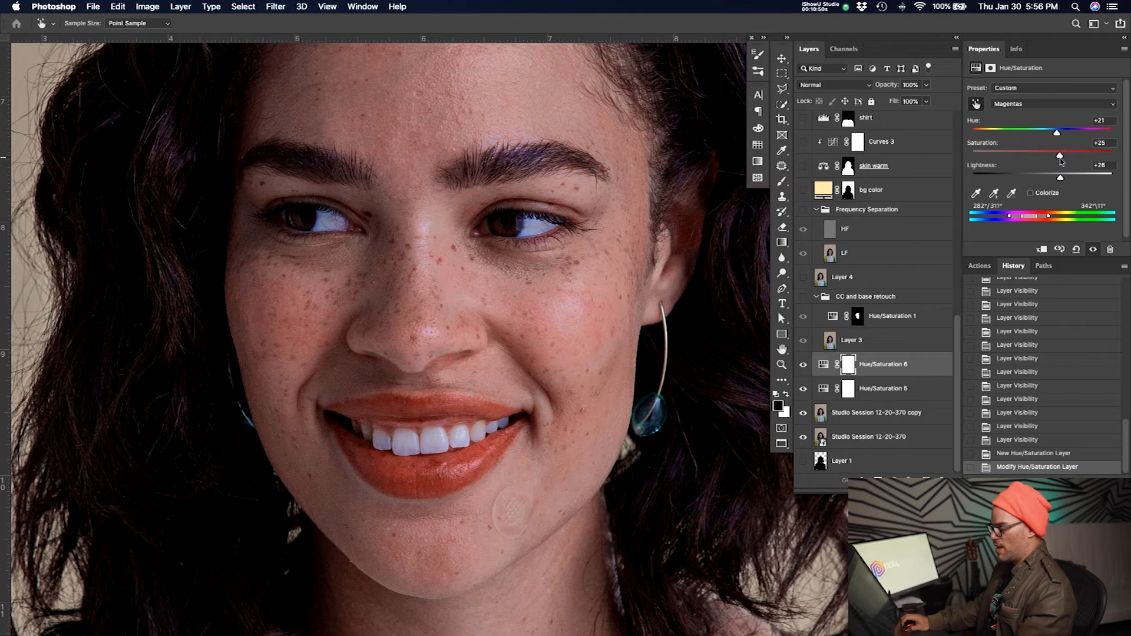
- Compare the skin color across the face with and without the second Hue/Saturation adjustment layer
key("z")
left_click(540, 311, "alt")
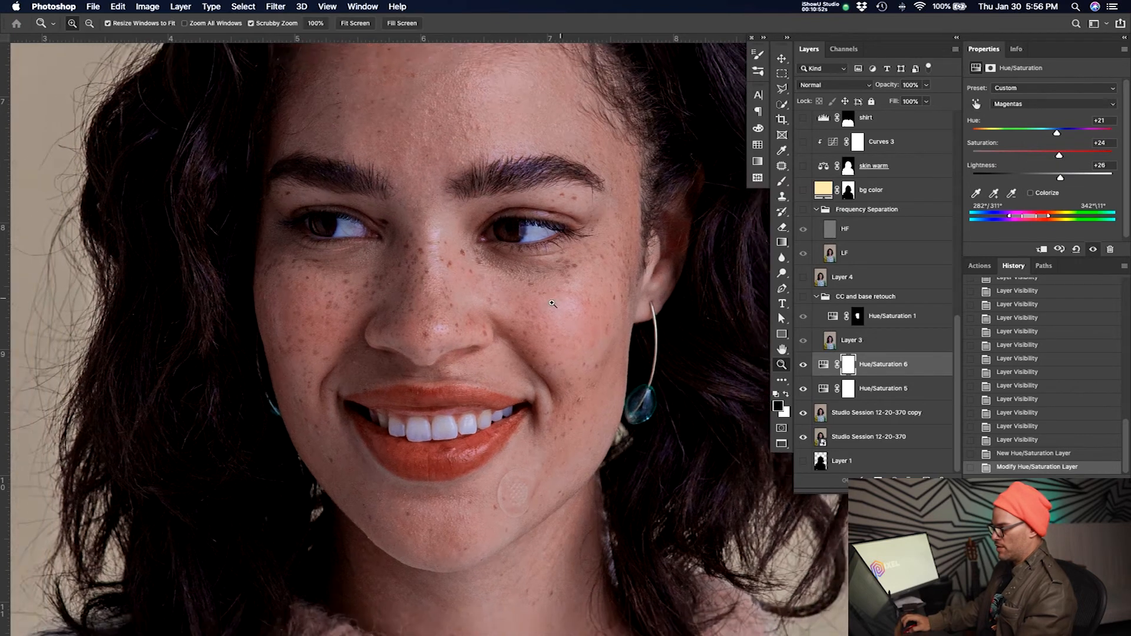
left_click(540, 310, "alt")
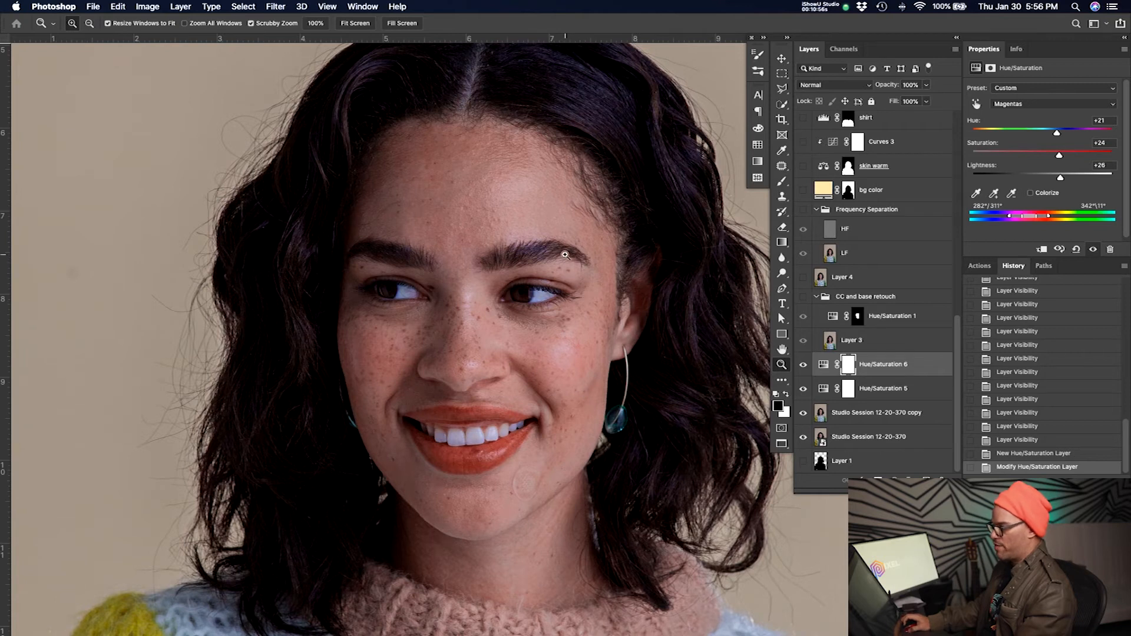
left_click(803, 364)
left_click(801, 366)
left_click(801, 365)
left_click(802, 365)
left_click(802, 366)
left_click(801, 365)
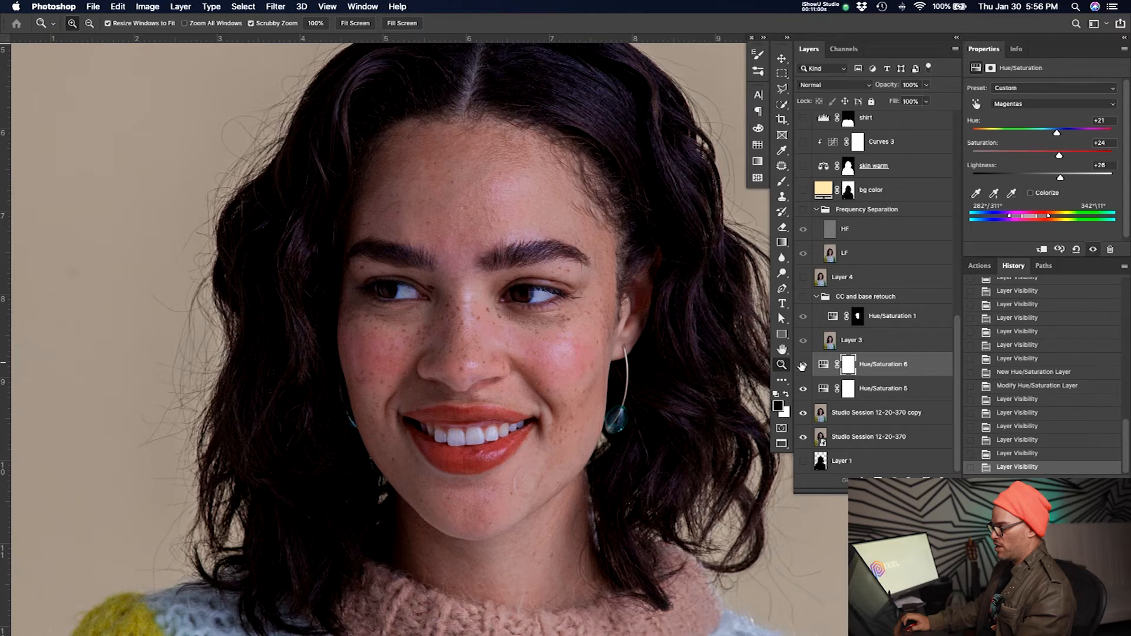
left_click(801, 366)
left_click(802, 365)
left_click(802, 365)
left_click(802, 366)
- Compare the original Studio Session photo on its own with the fully color-corrected portrait
left_click_drag(561, 391, 564, 397)
key("alt")
left_click(803, 439, "alt")
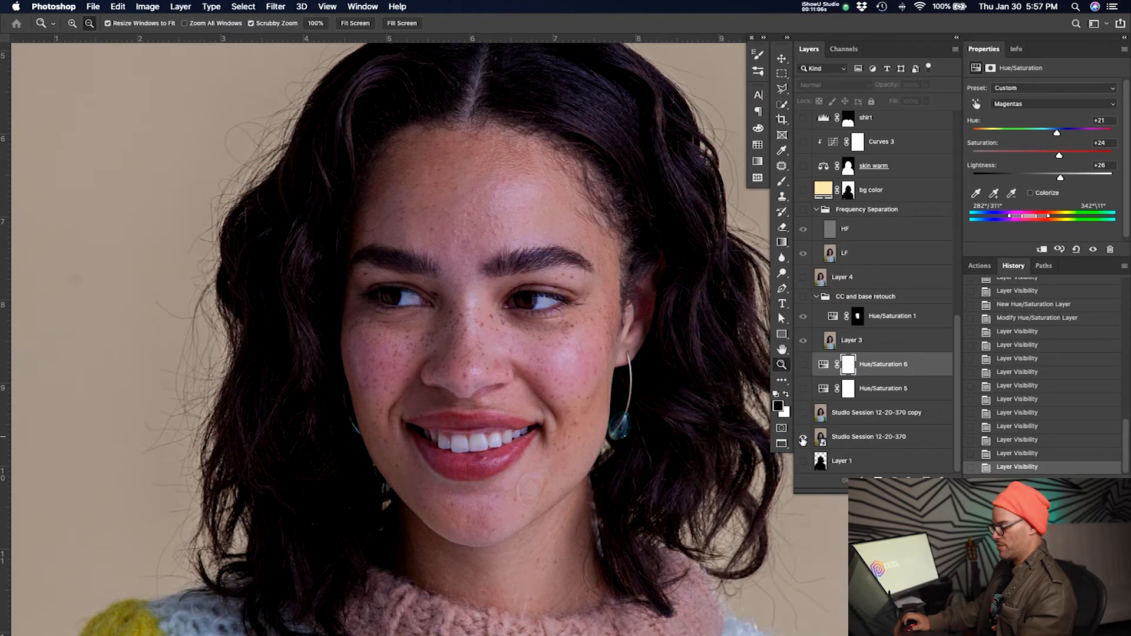
left_click(574, 342)
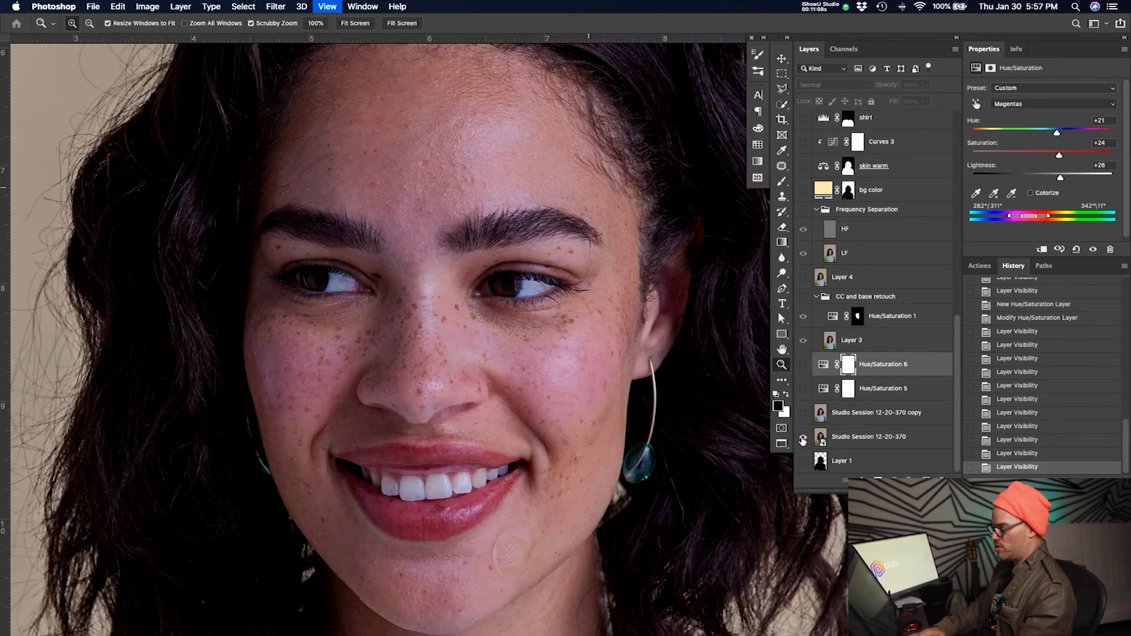
scroll(664, 386, "down", 2)
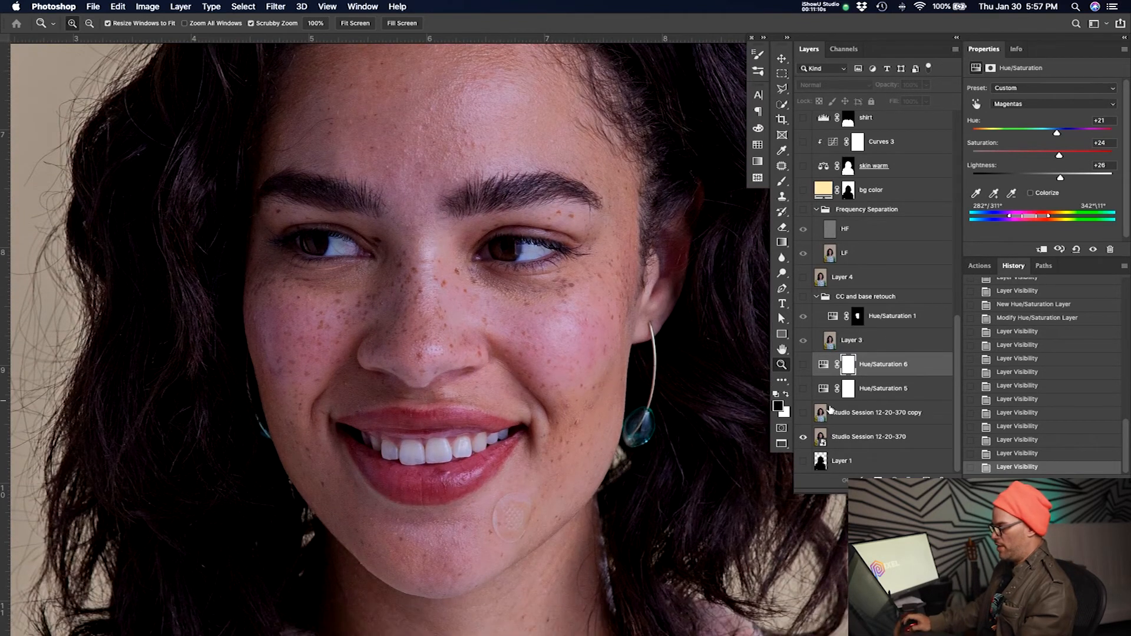
key("alt")
left_click(803, 439, "alt")
left_click(803, 439, "alt")
left_click(803, 439, "alt")
left_click_drag(526, 381, 546, 366)
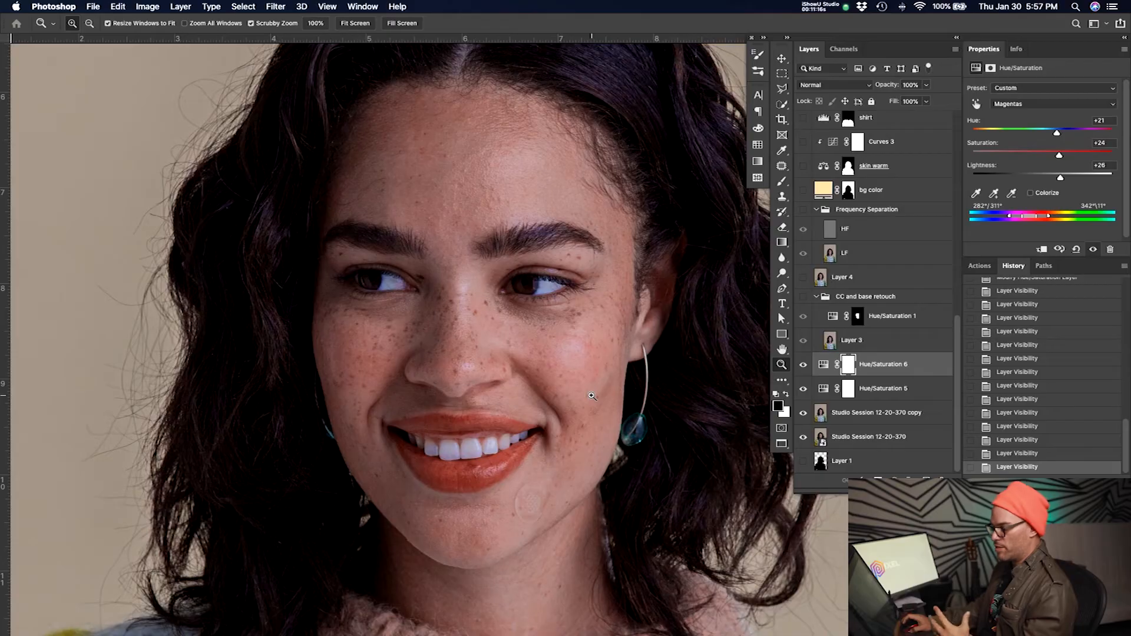
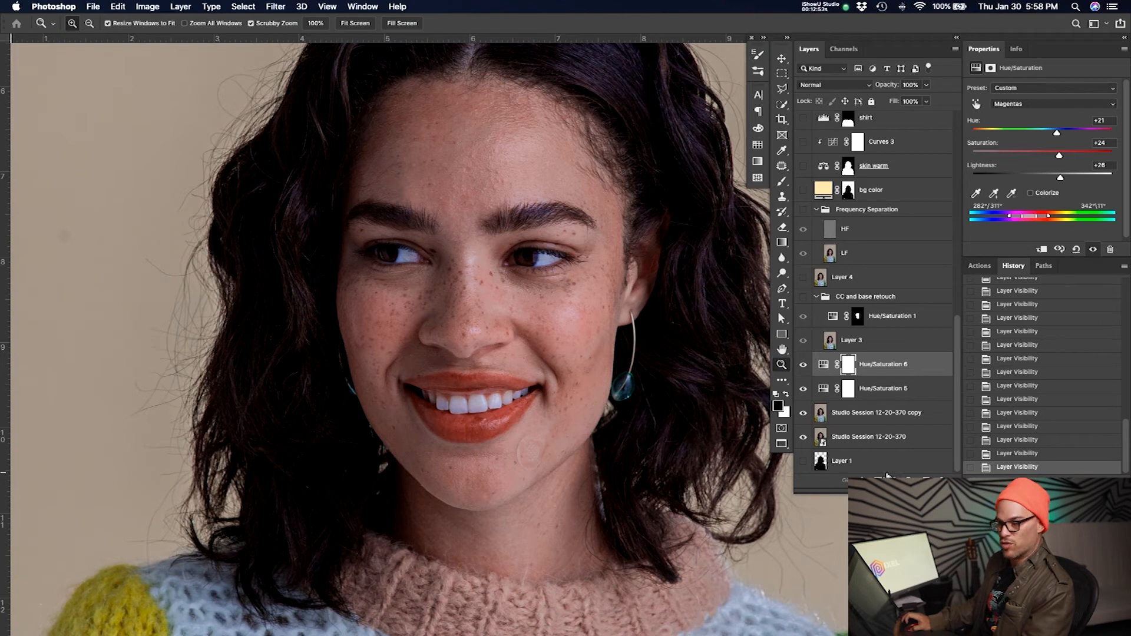
- Add a third Hue/Saturation adjustment layer with Colorize enabled, hue 222, saturation 32 and lightness +6
left_click(886, 476)
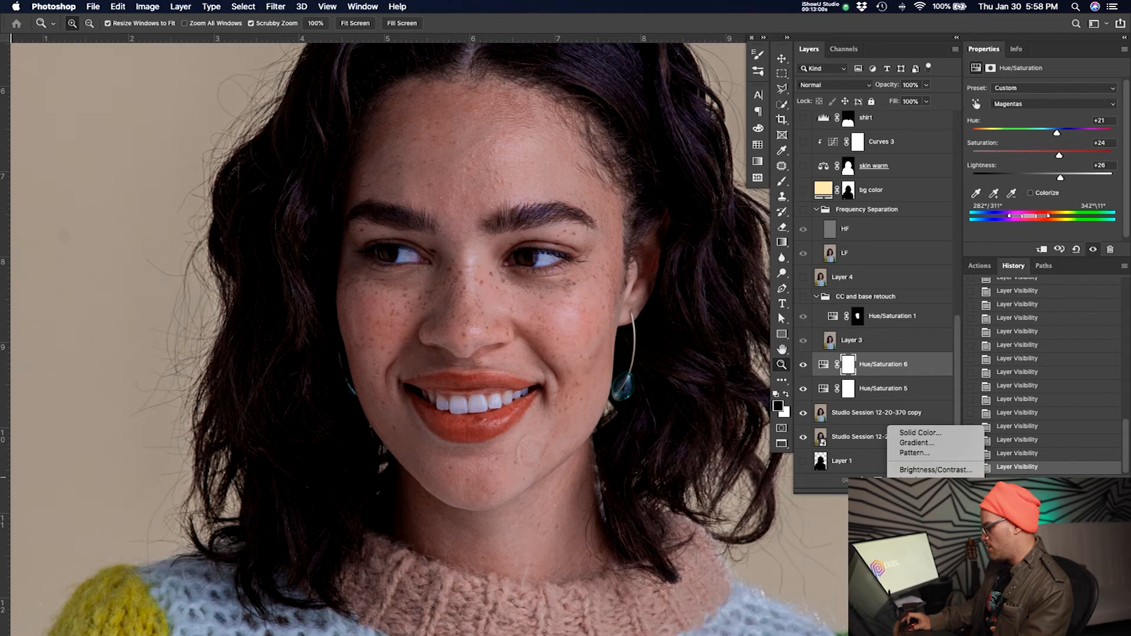
left_click(919, 526)
scroll(953, 389, "down", 1)
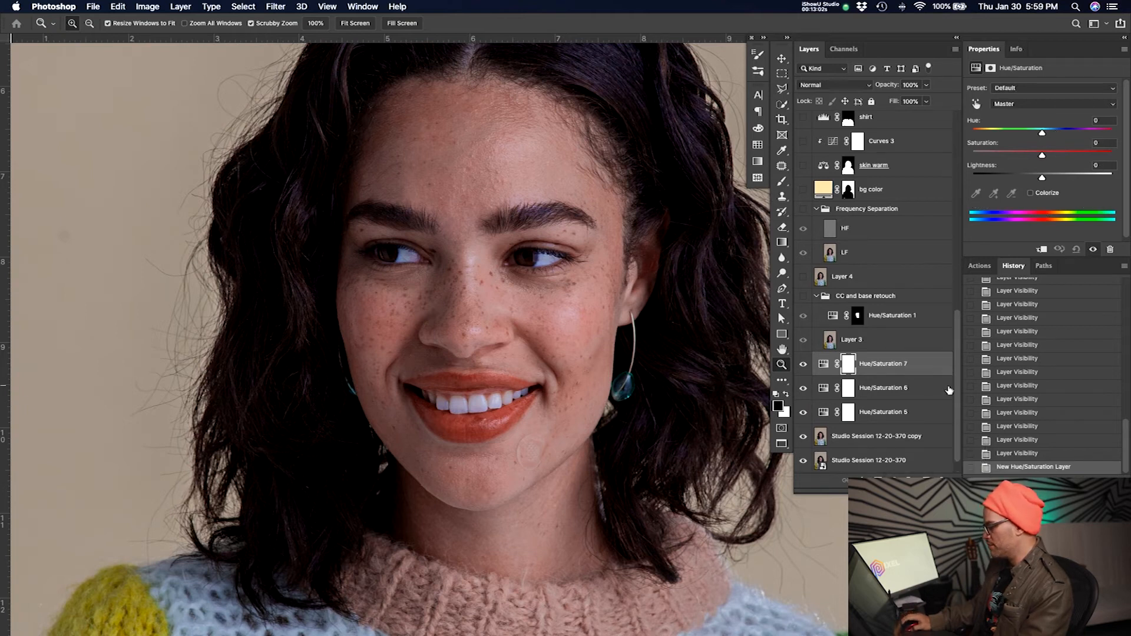
left_click(1031, 193)
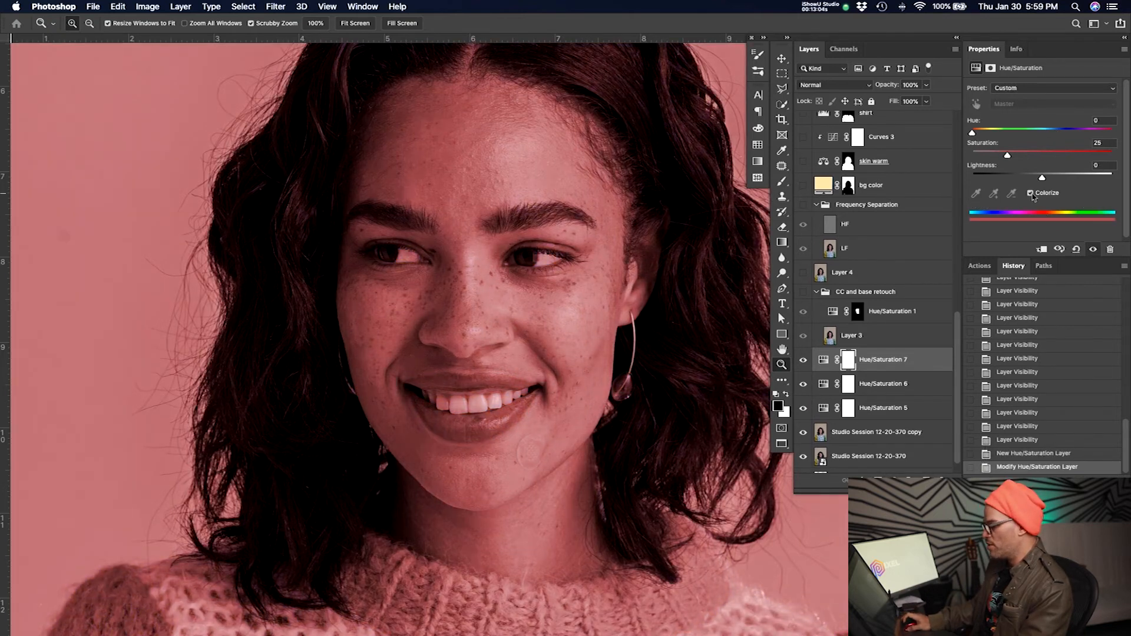
left_click_drag(1032, 133, 1045, 179)
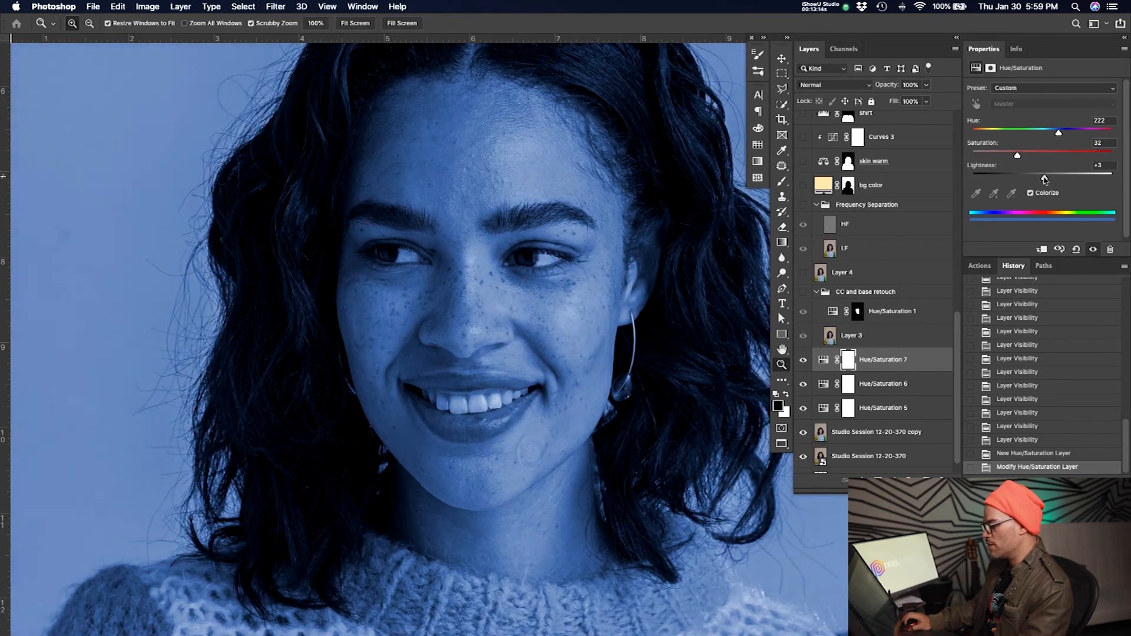
- Open the blending options of the blue colorized Hue/Saturation layer and keep the dialog clear of the layer list
double_click(926, 366)
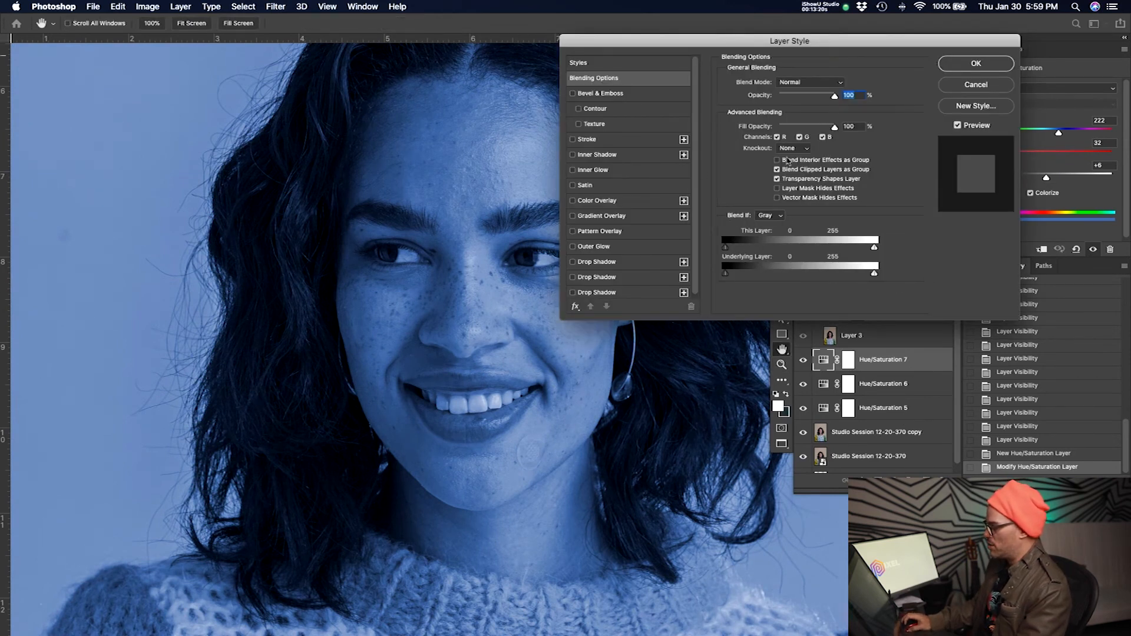
left_click_drag(759, 41, 697, 58)
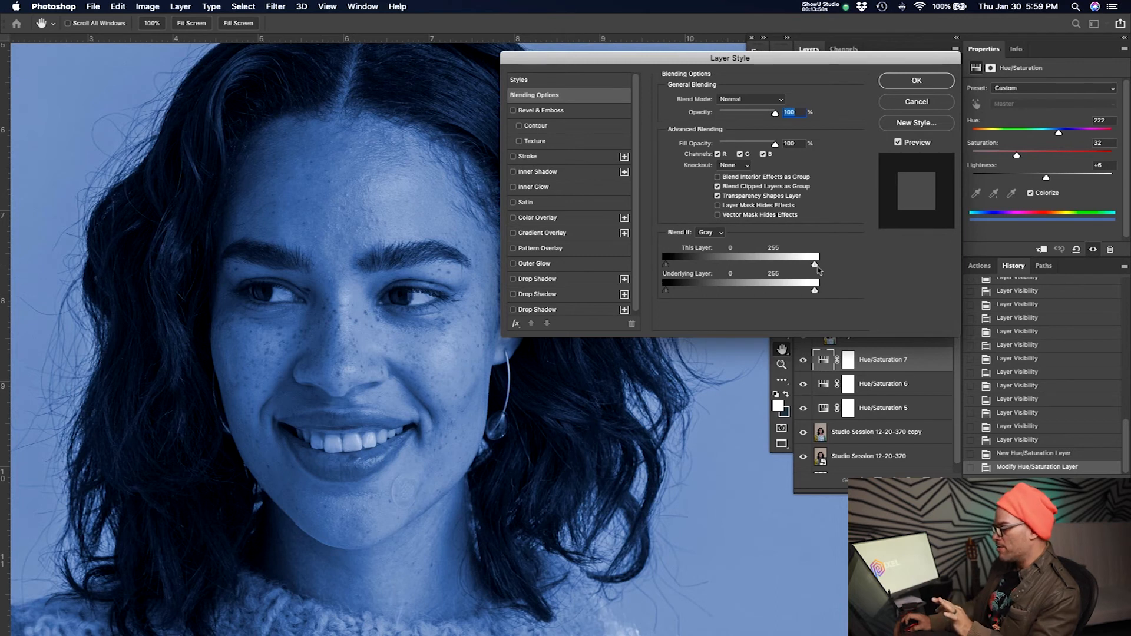
- Try keeping the blue tint out of the highlights with This Layer white points of 151 and 132, then restore 255
left_click_drag(817, 268, 756, 273)
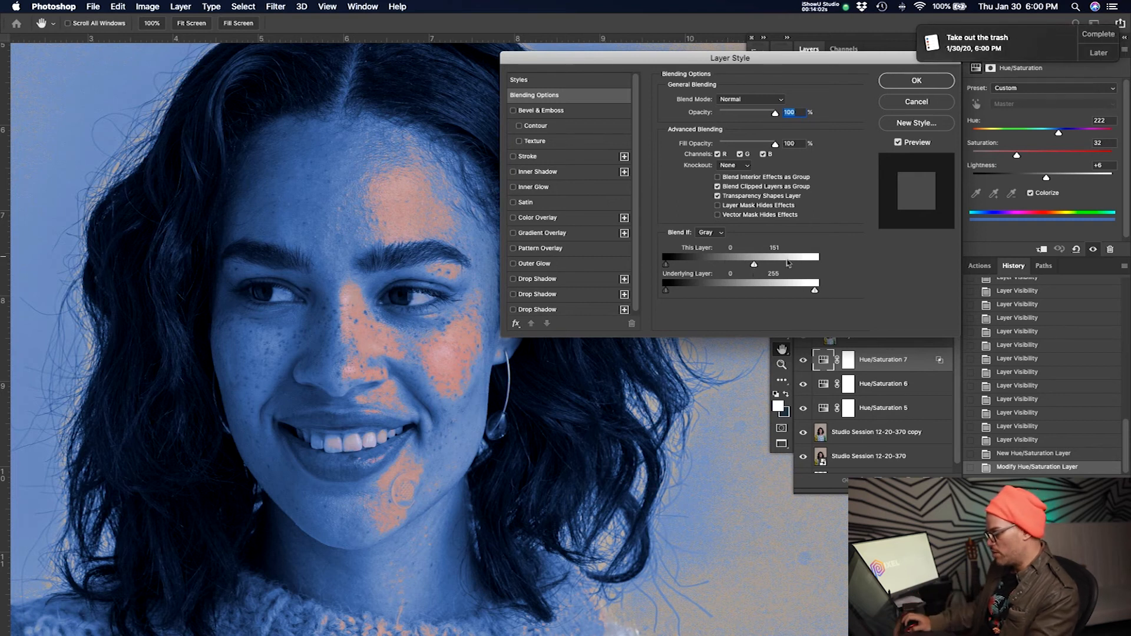
left_click(1087, 53)
left_click_drag(754, 264, 744, 264)
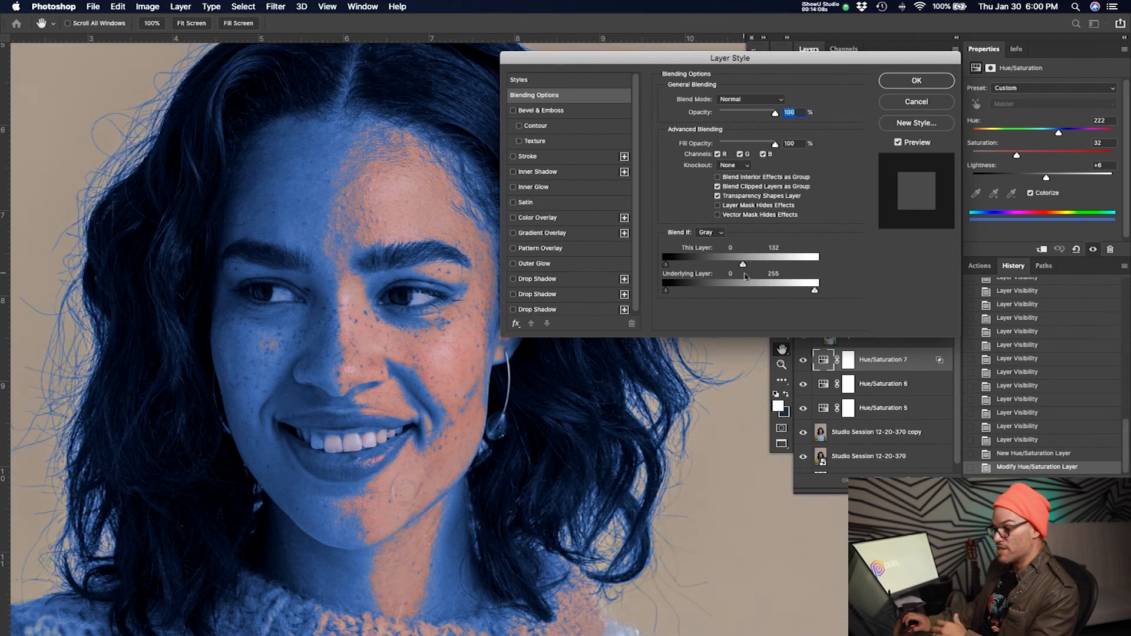
left_click_drag(743, 265, 895, 252)
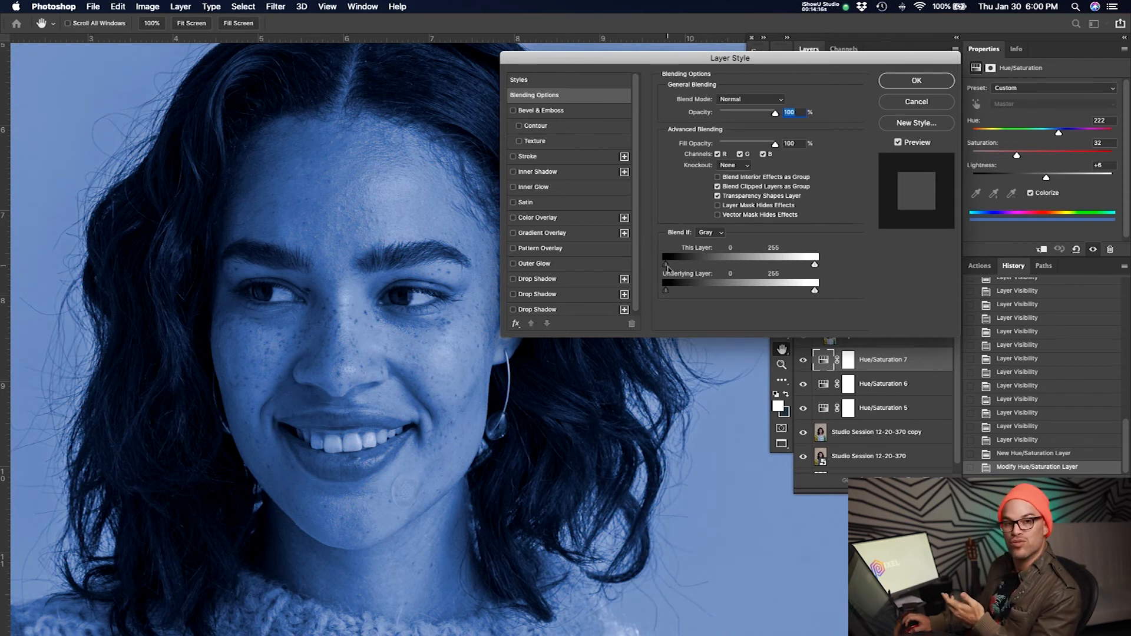
- Try keeping the blue tint out of the shadows with black points of 104 for This Layer and 92 for Underlying Layer, then reset both
left_click_drag(671, 266, 730, 269)
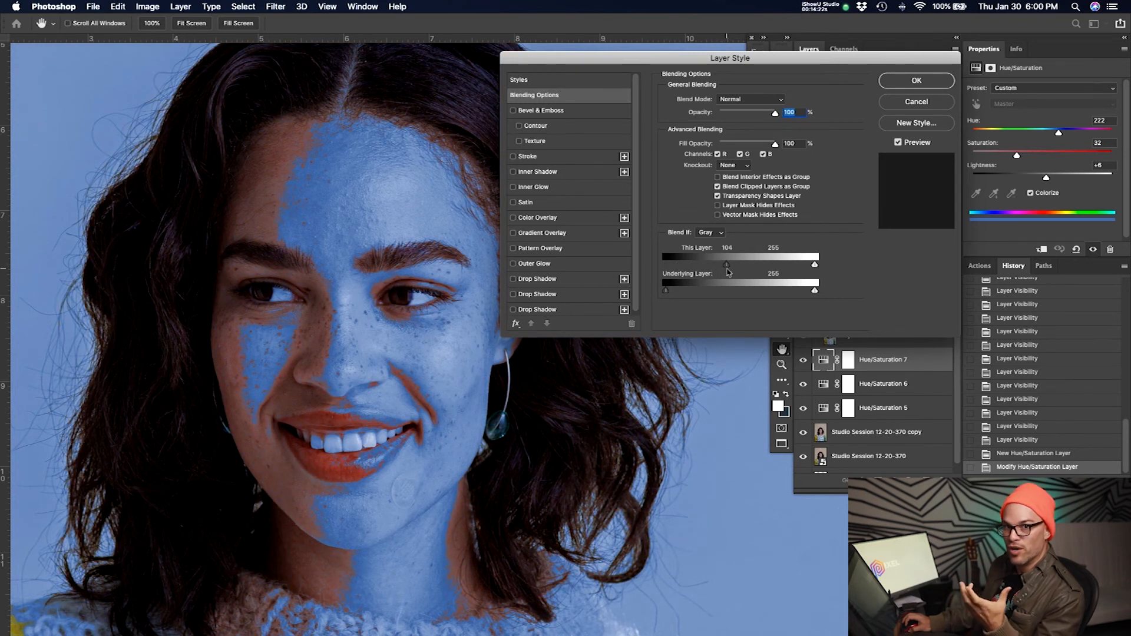
left_click_drag(727, 269, 710, 291)
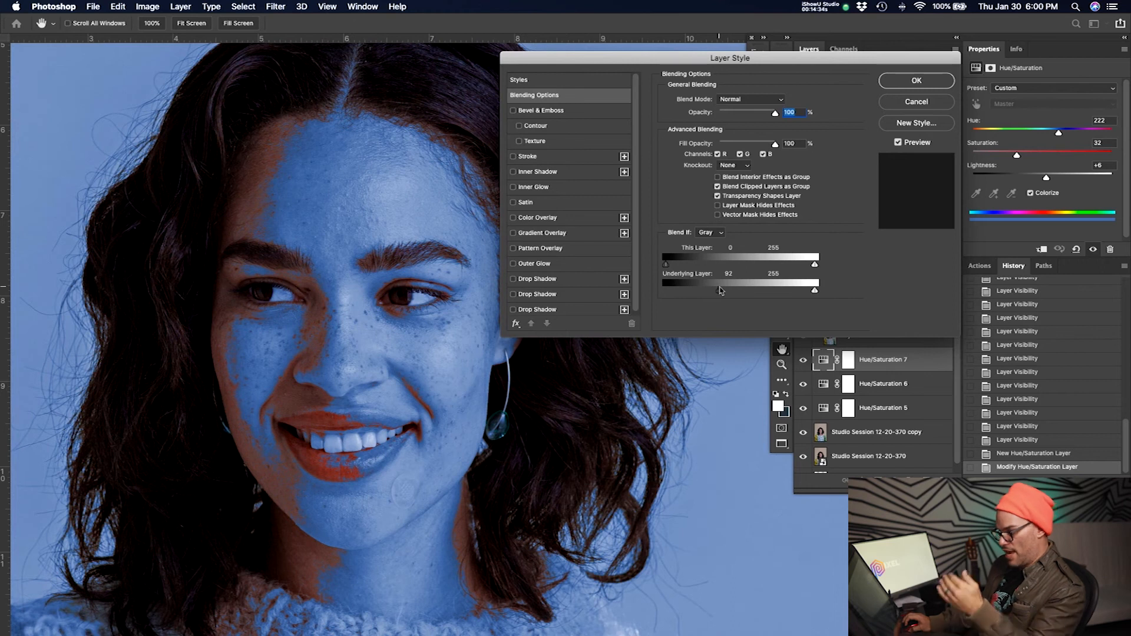
left_click_drag(717, 290, 654, 295)
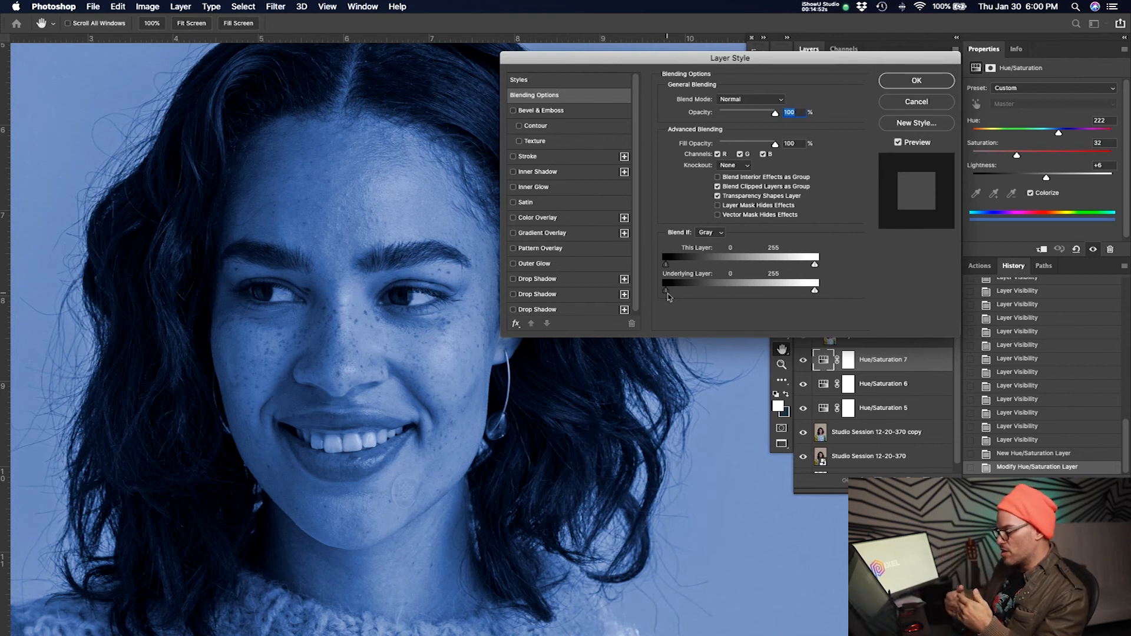
- Fade the blue tint into the shadows by splitting This Layer's white Blend If point to 51 / 103, and apply the blending options
left_click_drag(816, 268, 727, 282)
left_click(329, 333, "super")
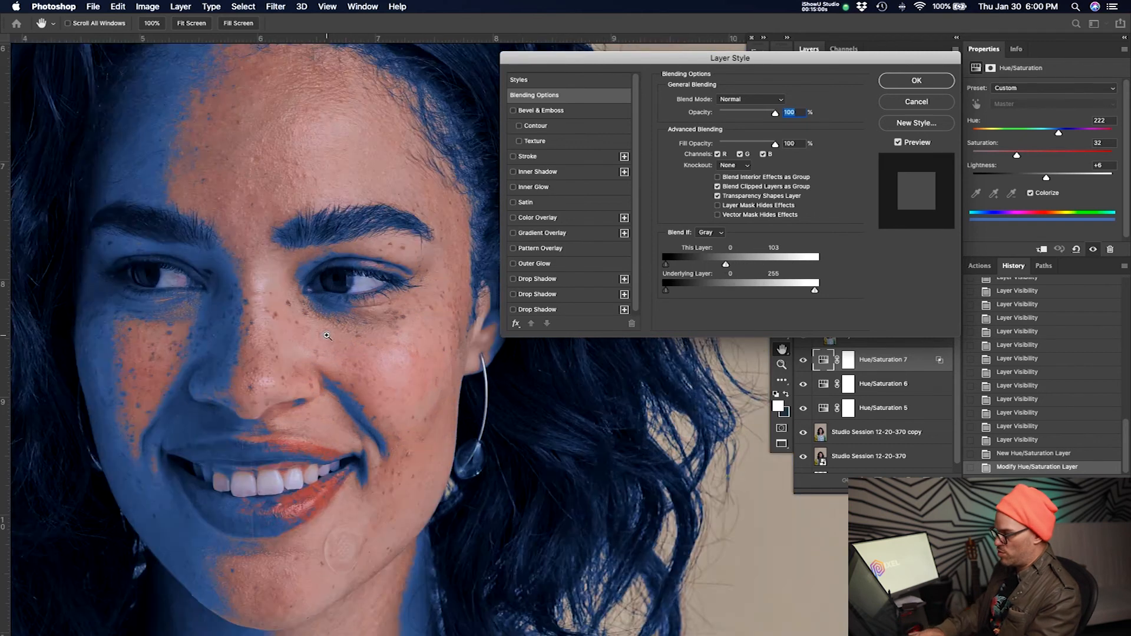
key("super+plus")
left_click_drag(296, 325, 382, 361)
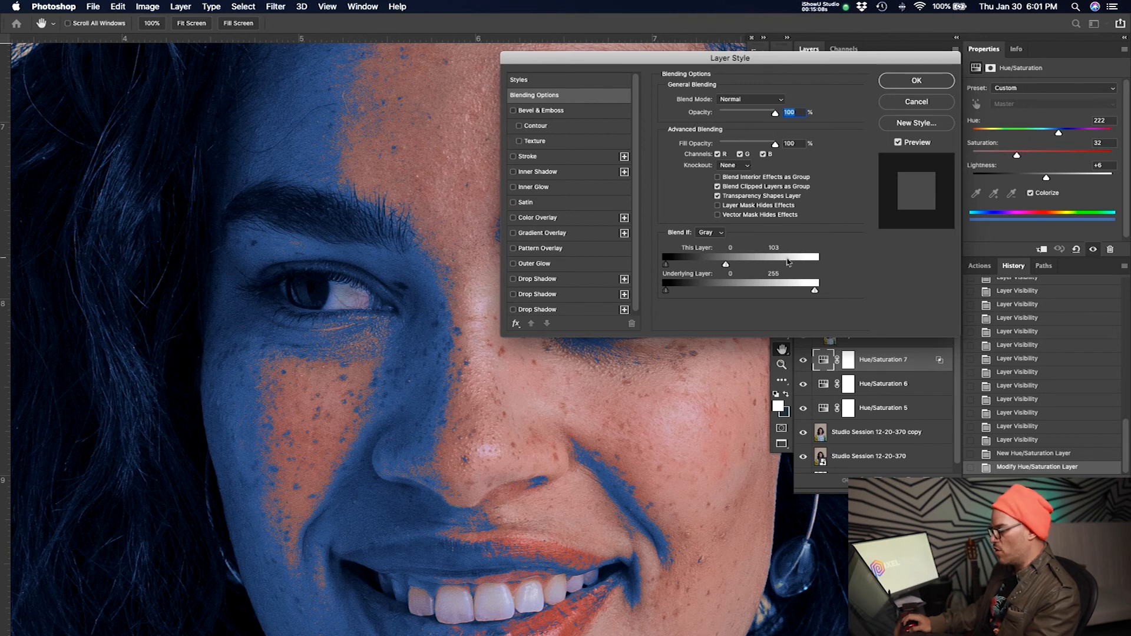
key("alt")
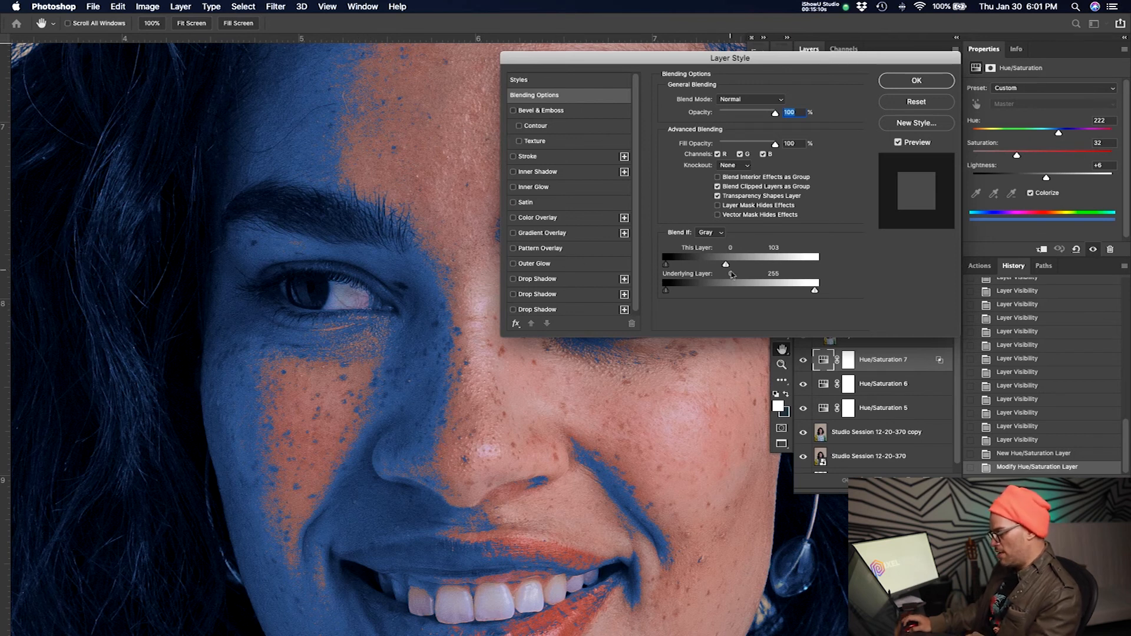
left_click_drag(727, 270, 695, 266)
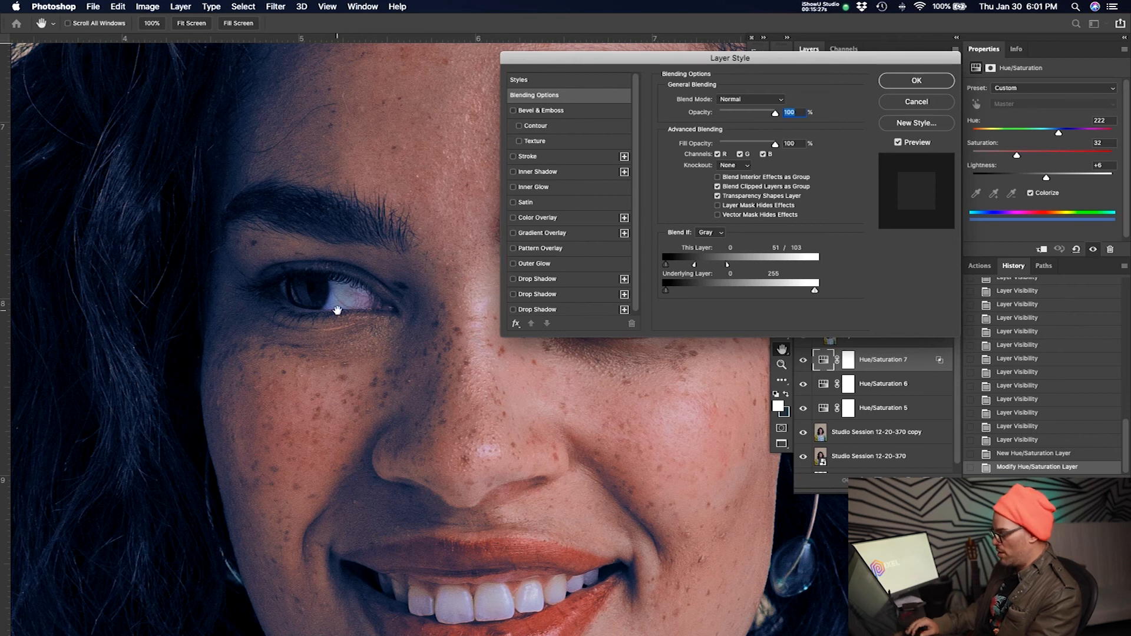
key("super+0")
key("Return")
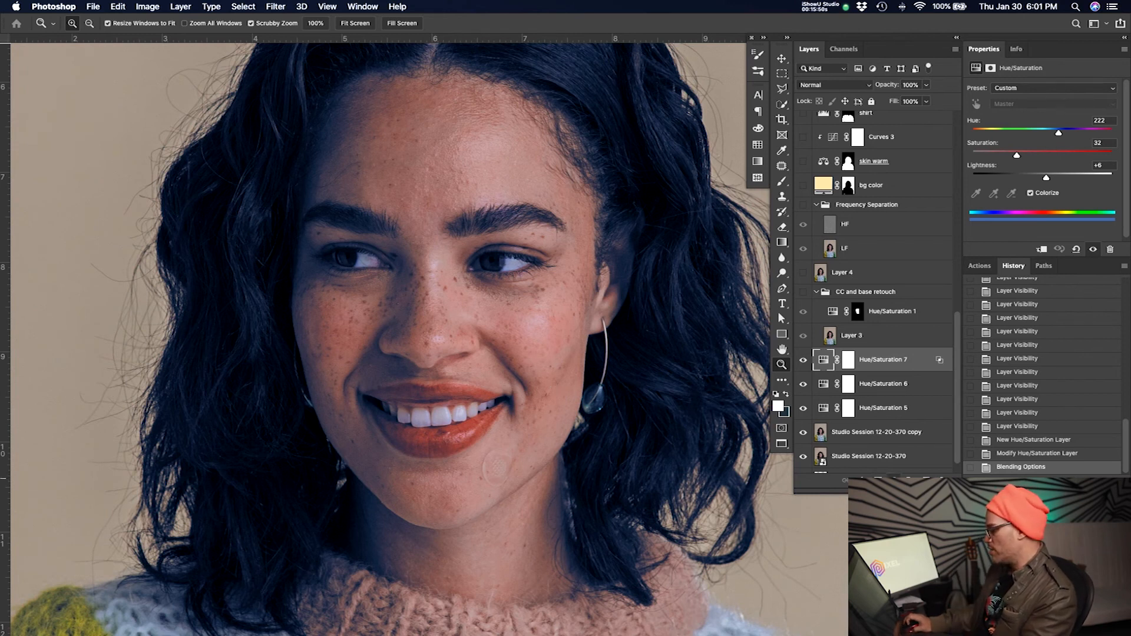
- Add a fourth Hue/Saturation adjustment layer with Colorize enabled, hue 27 and saturation 45
left_click(919, 590)
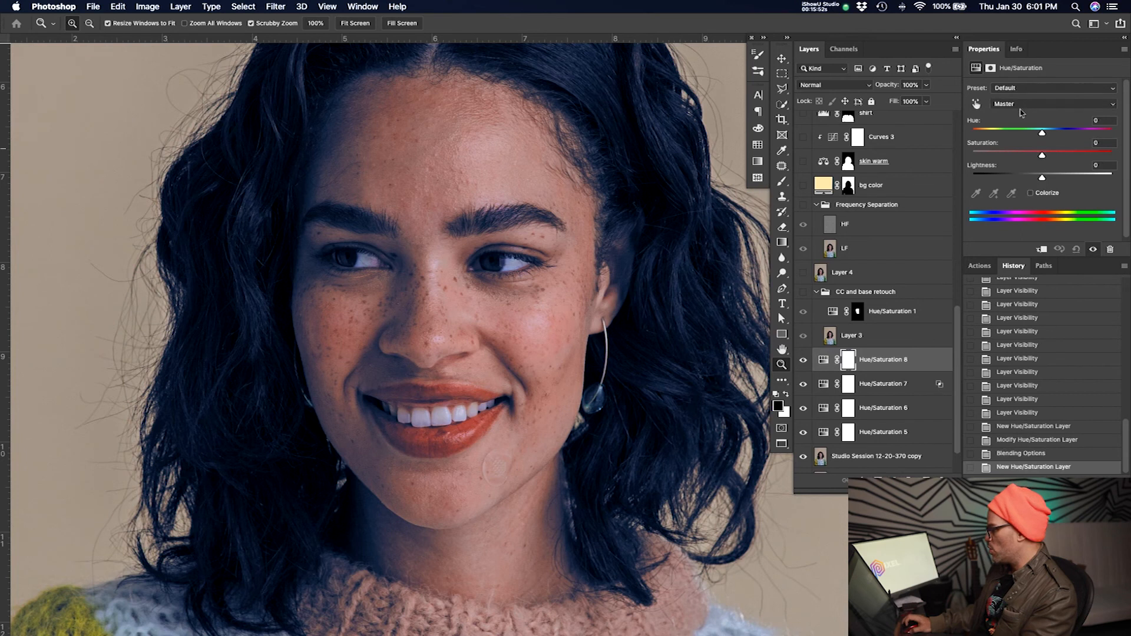
left_click(1031, 192)
left_click_drag(972, 132, 978, 133)
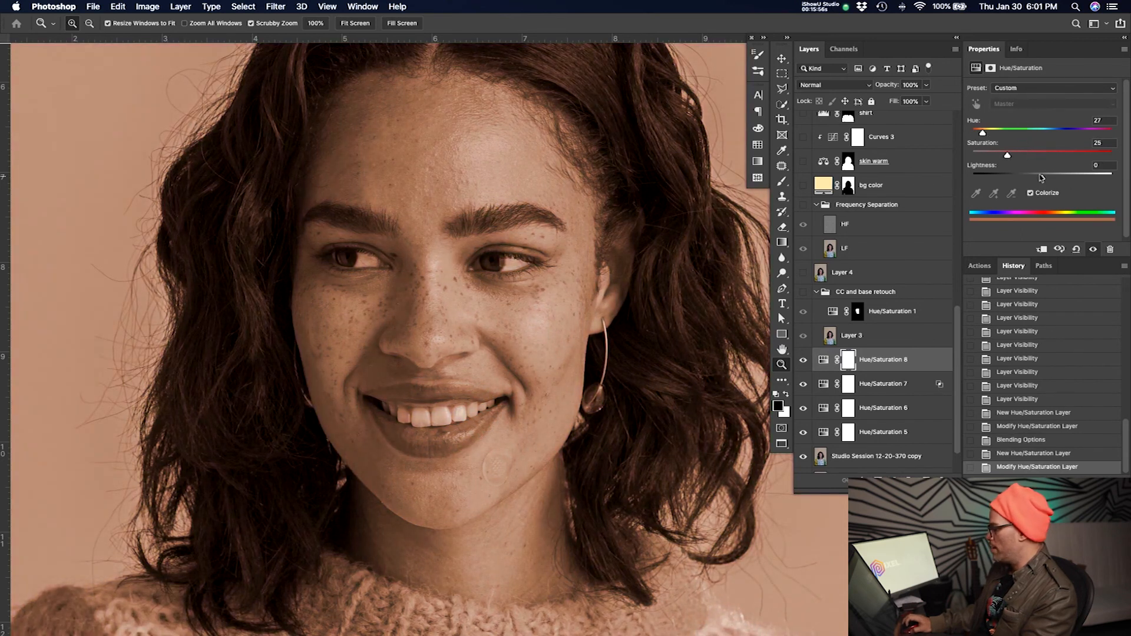
left_click_drag(1008, 155, 1035, 156)
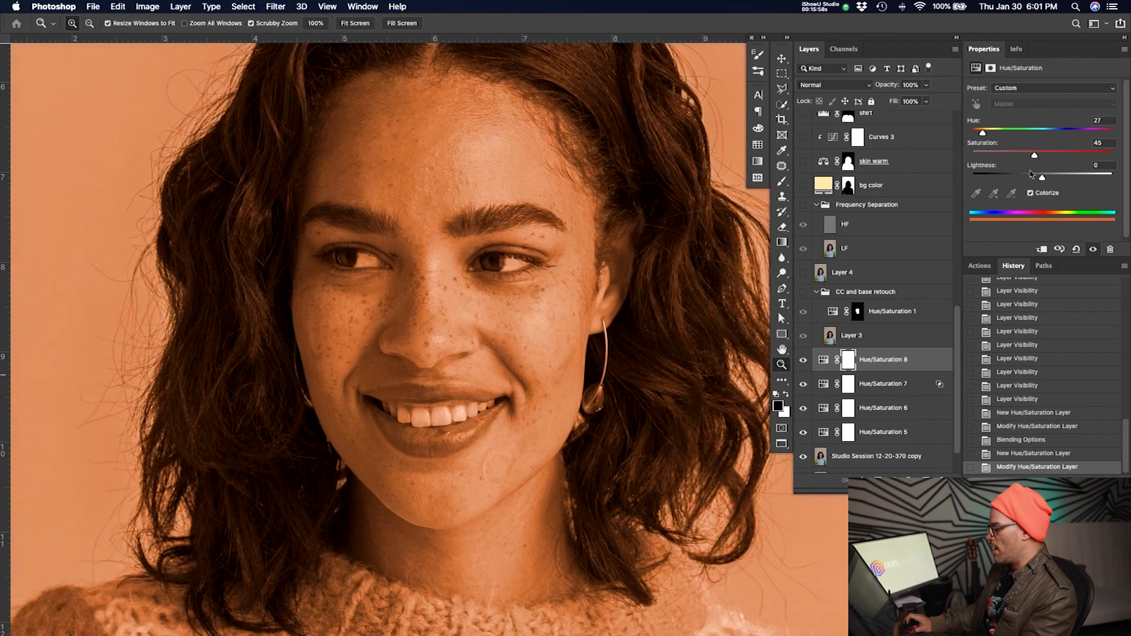
- Fade the orange tint into the highlights by splitting This Layer's black Blend If point to 118 / 196, and apply the blending options
double_click(922, 375)
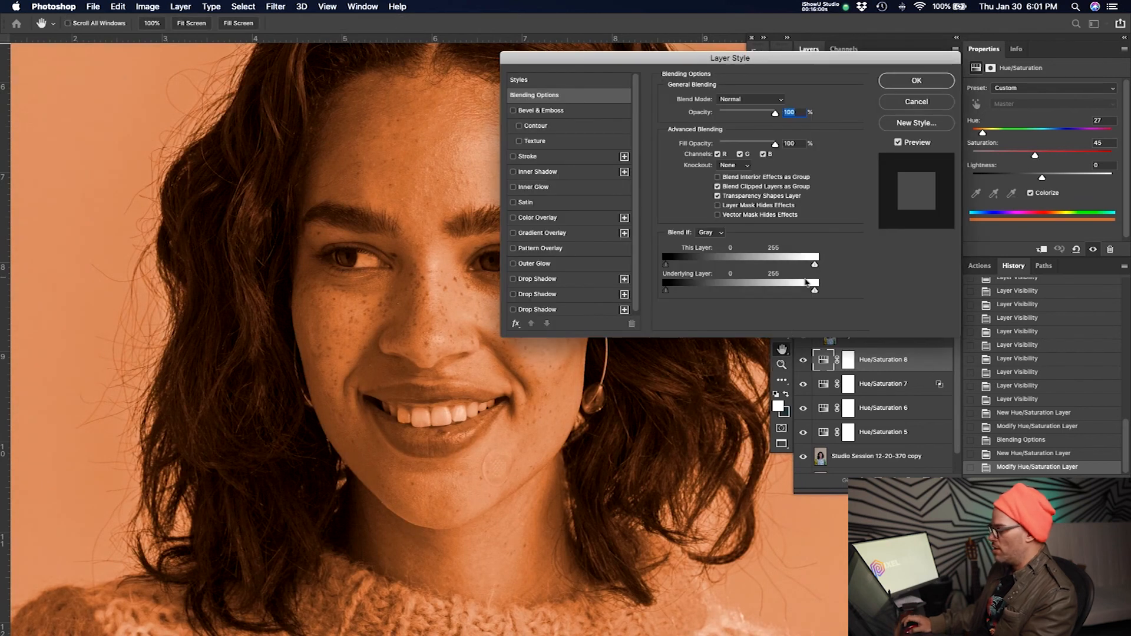
left_click_drag(815, 265, 863, 261)
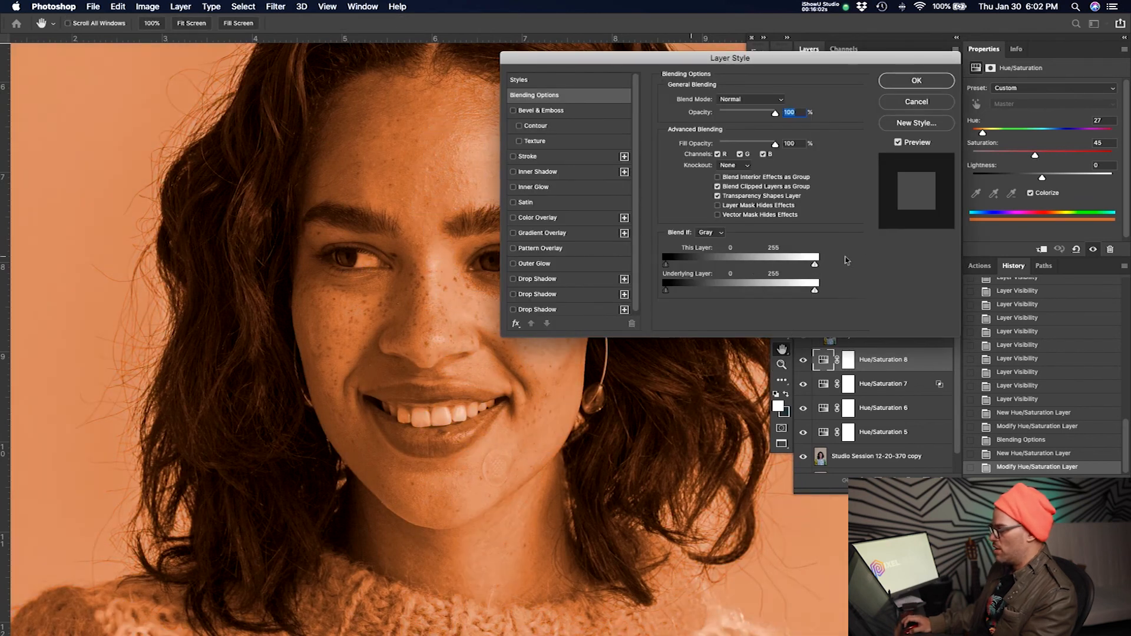
left_click_drag(665, 263, 735, 269)
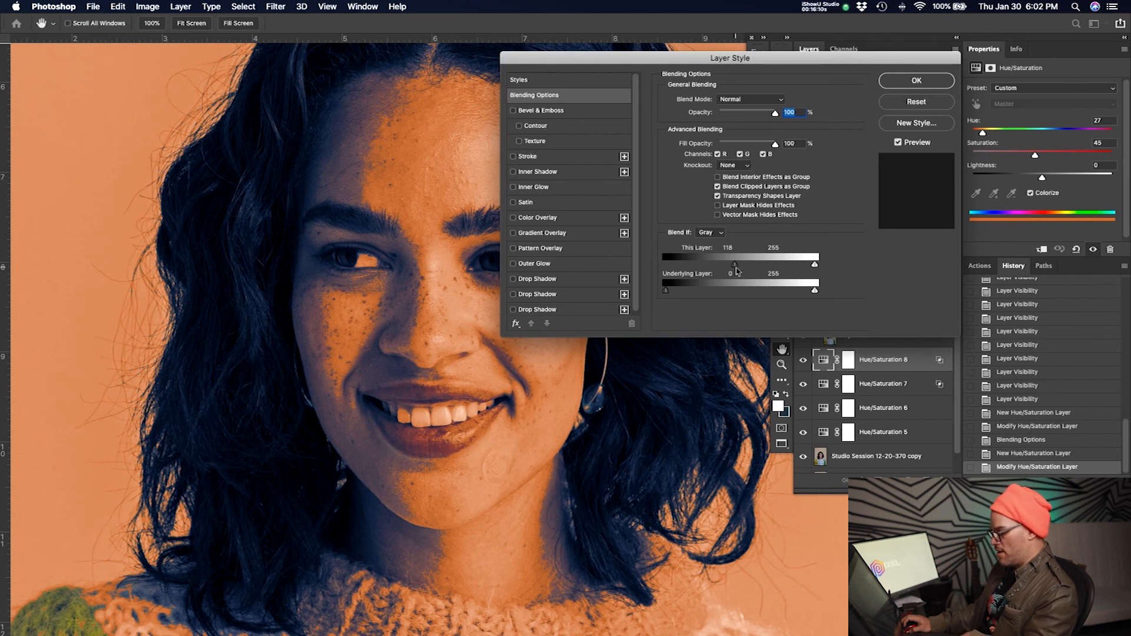
left_click_drag(735, 268, 776, 272)
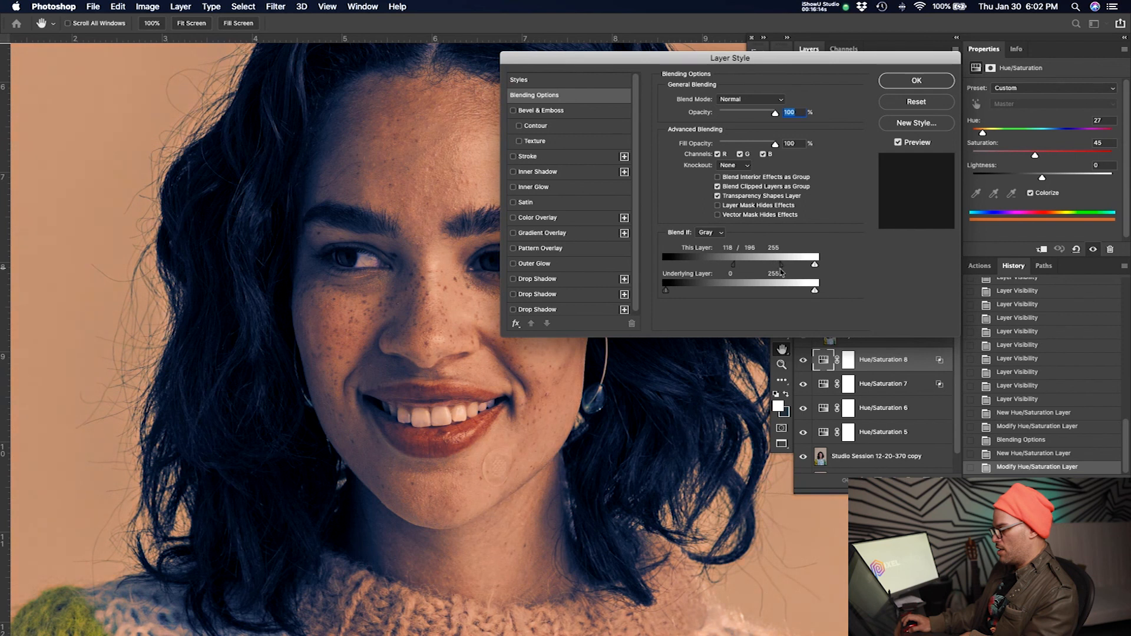
left_click(917, 80)
left_click_drag(541, 322, 556, 321)
left_click_drag(520, 283, 543, 332)
left_click_drag(583, 371, 578, 343)
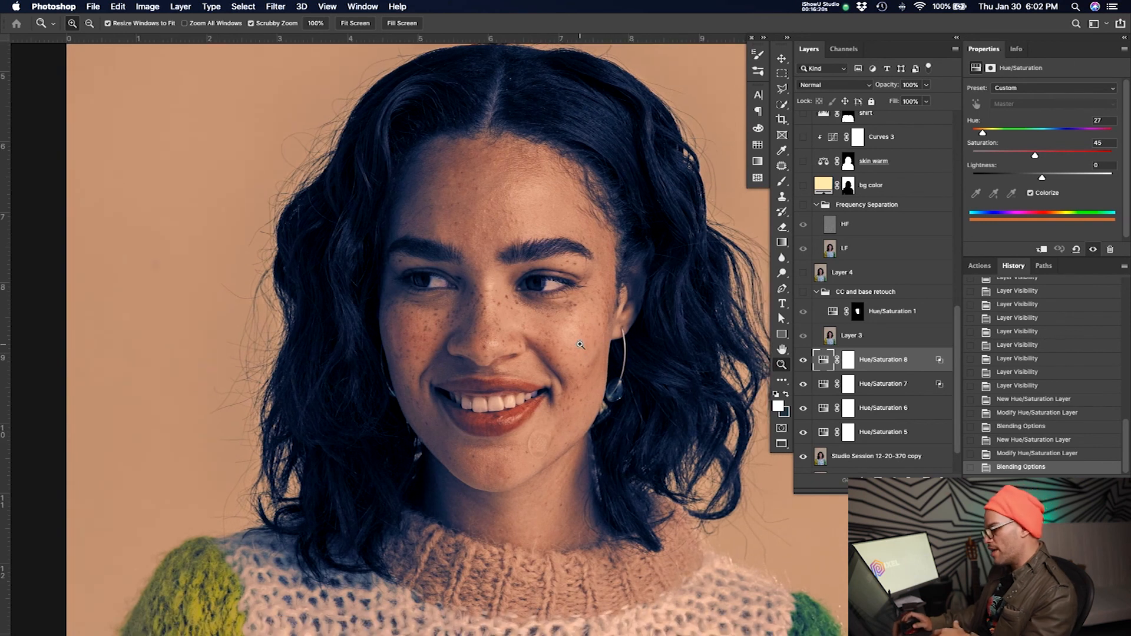